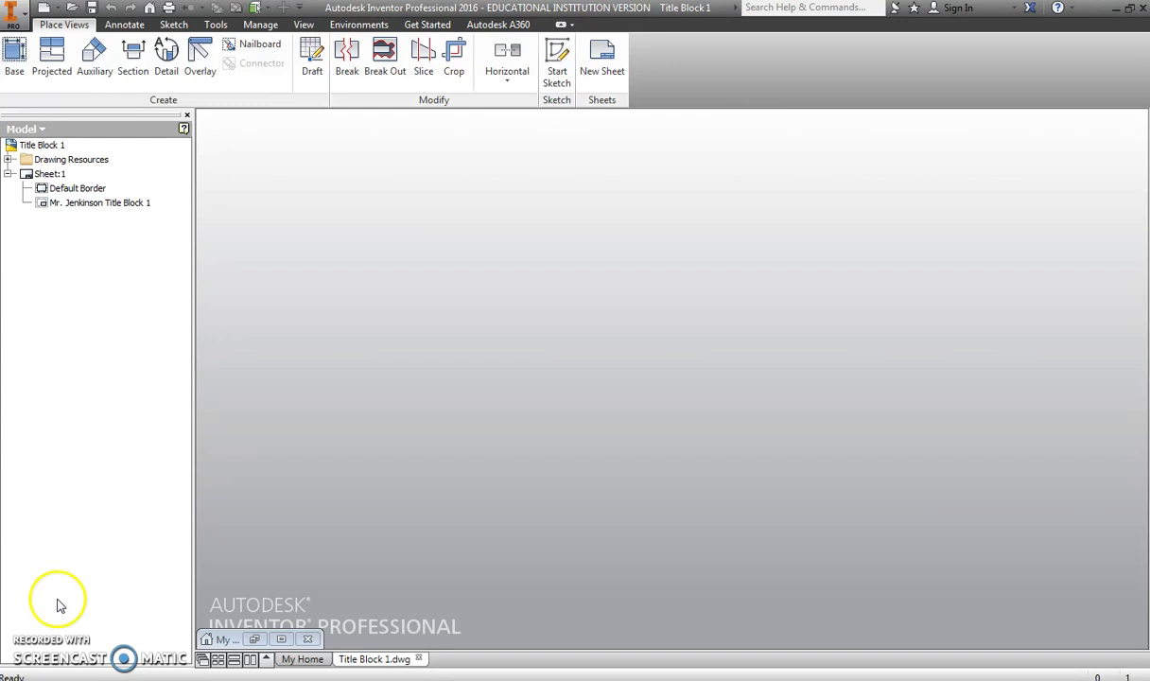
Create a new drawing and set the size of its sheet to A.
left_click(59, 9)
left_click(50, 71)
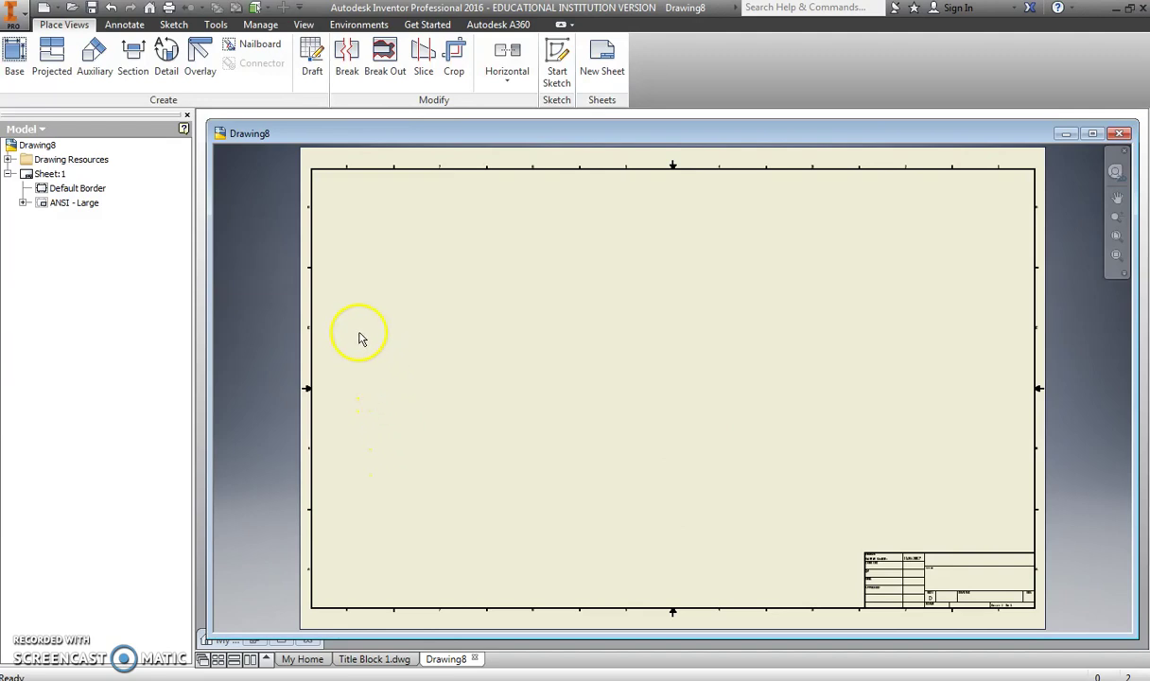
left_click(30, 175)
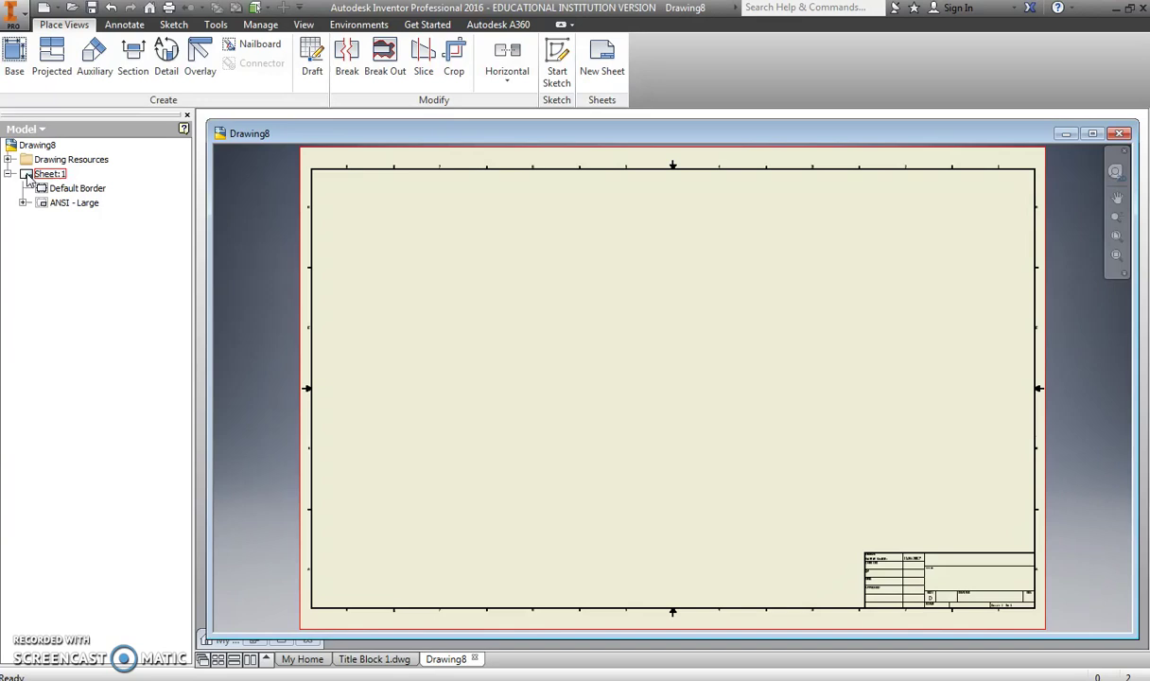
right_click(28, 182)
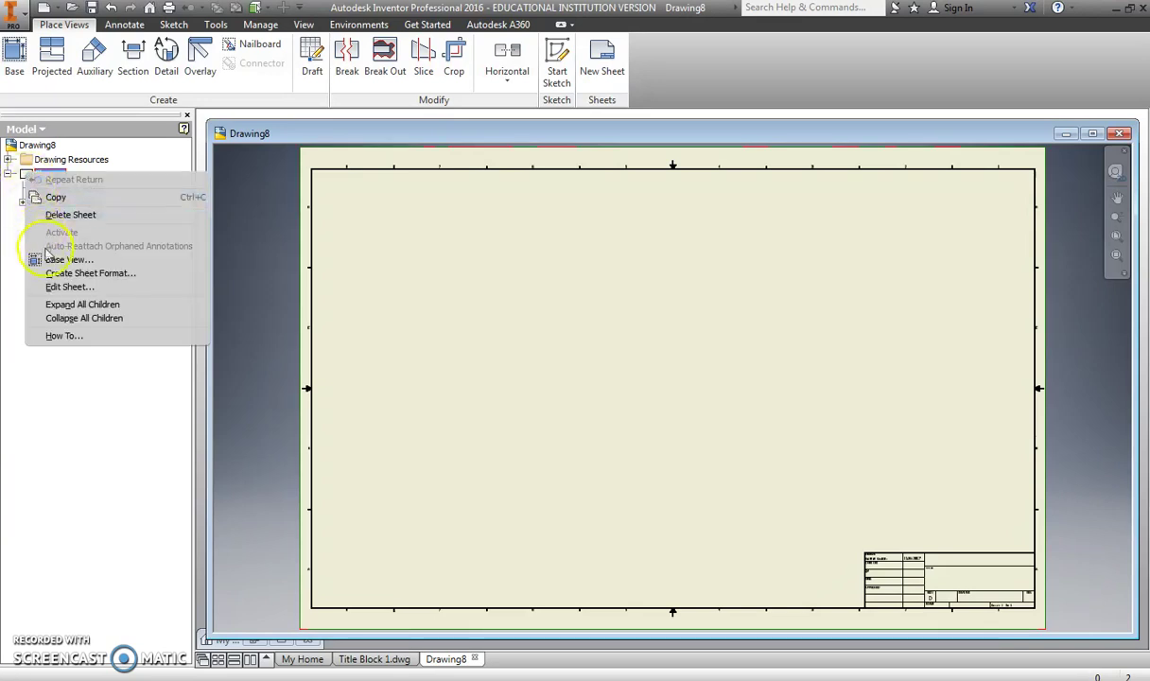
left_click(54, 290)
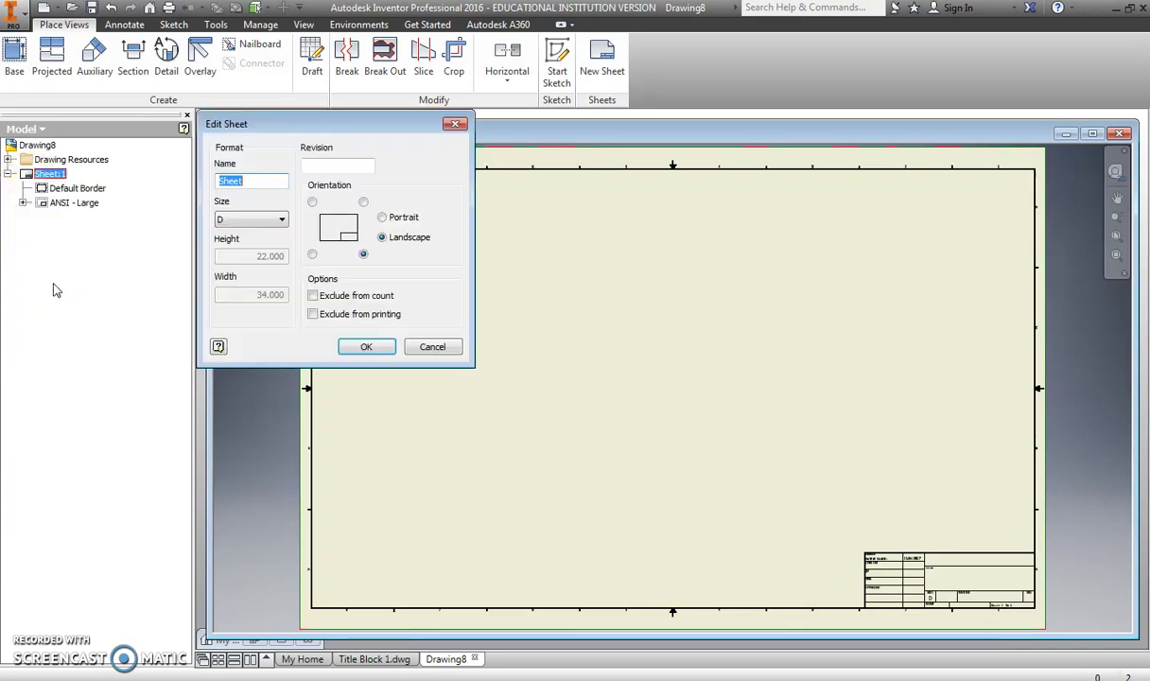
left_click(251, 222)
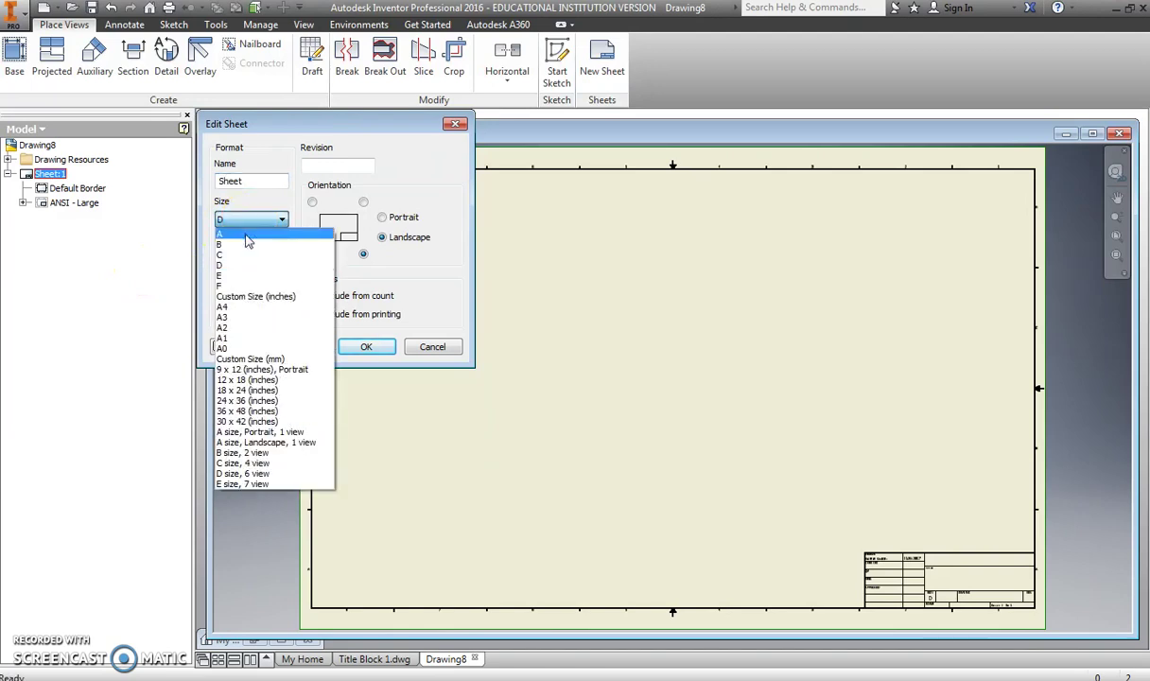
left_click(246, 240)
left_click(368, 349)
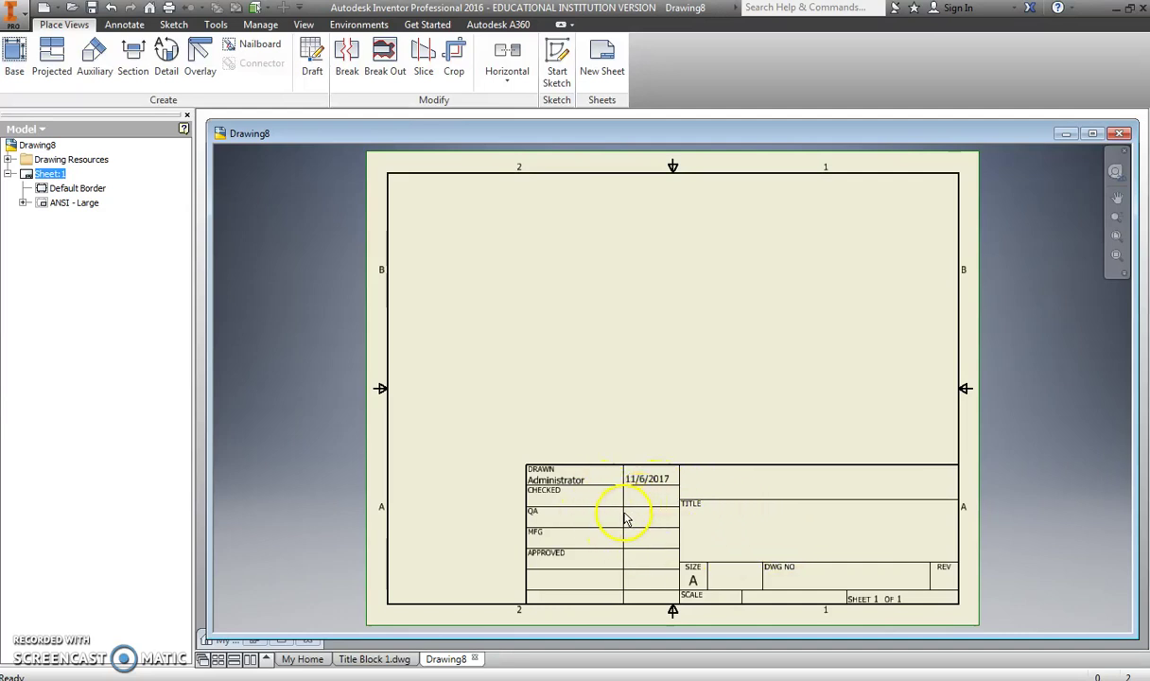
Delete the ANSI - Large title block from the sheet and start defining a new title block in the drawing resources.
right_click(40, 206)
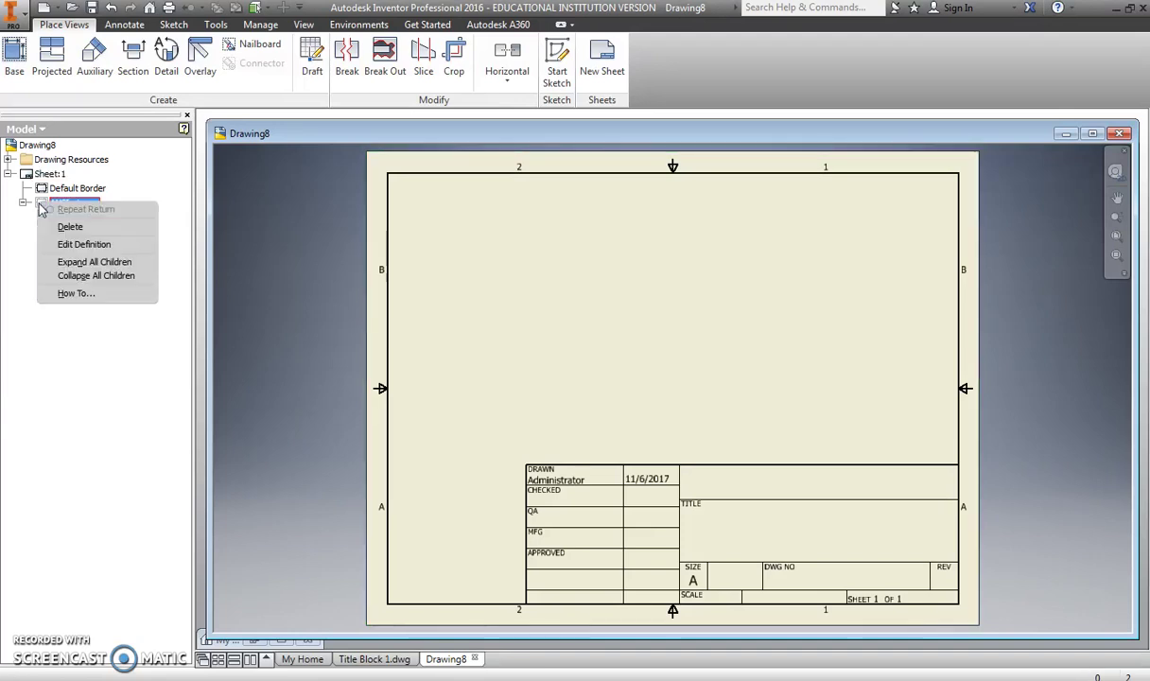
left_click(68, 227)
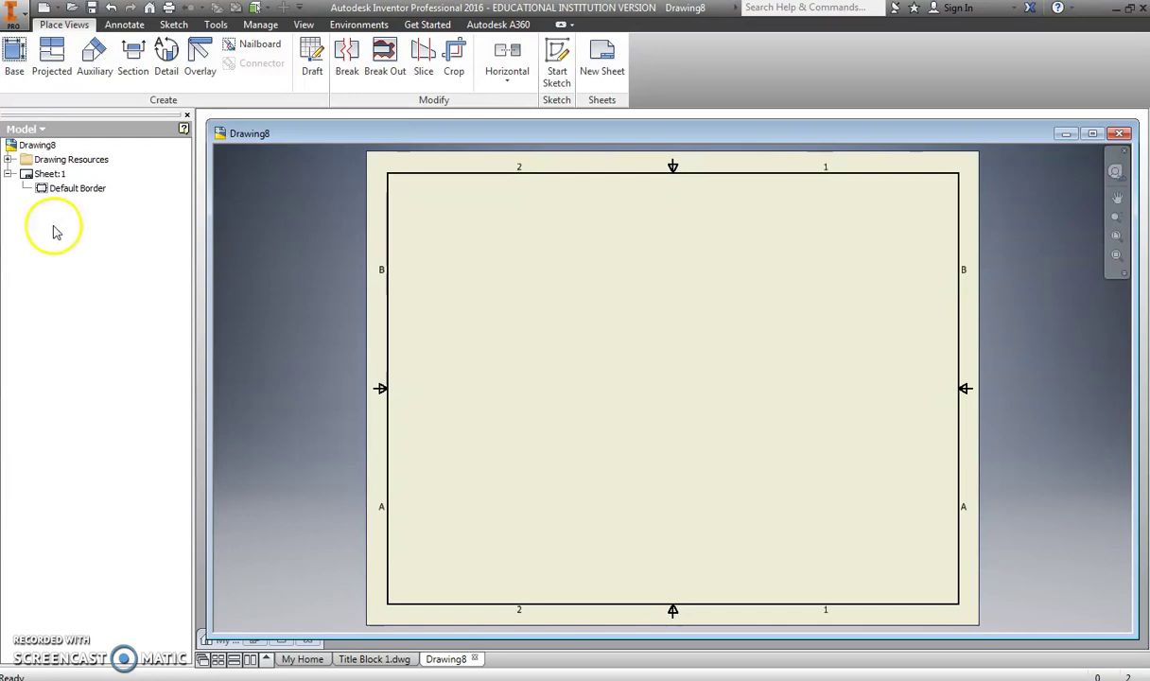
left_click(9, 160)
left_click(30, 163)
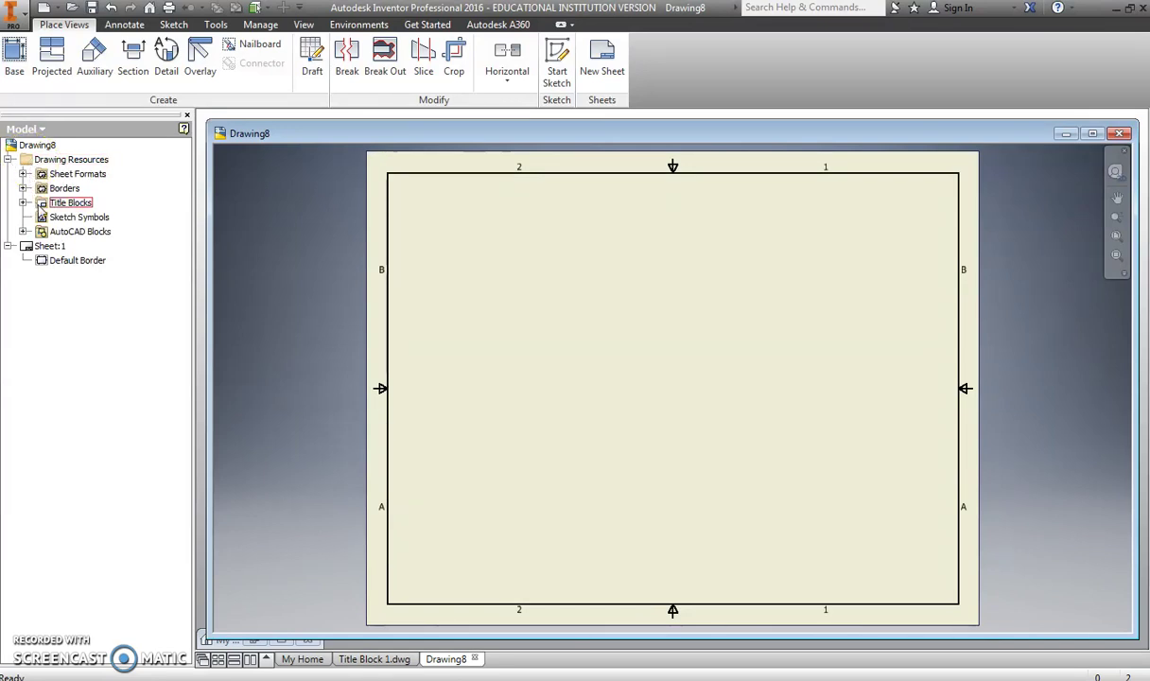
double_click(43, 207)
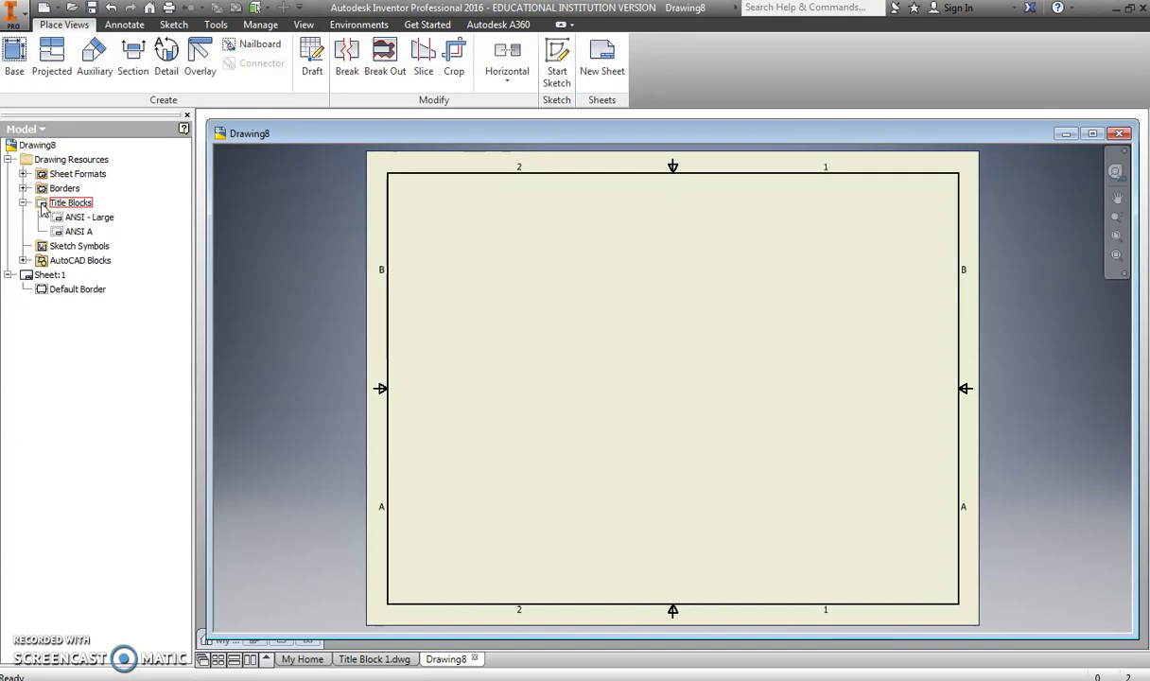
right_click(44, 205)
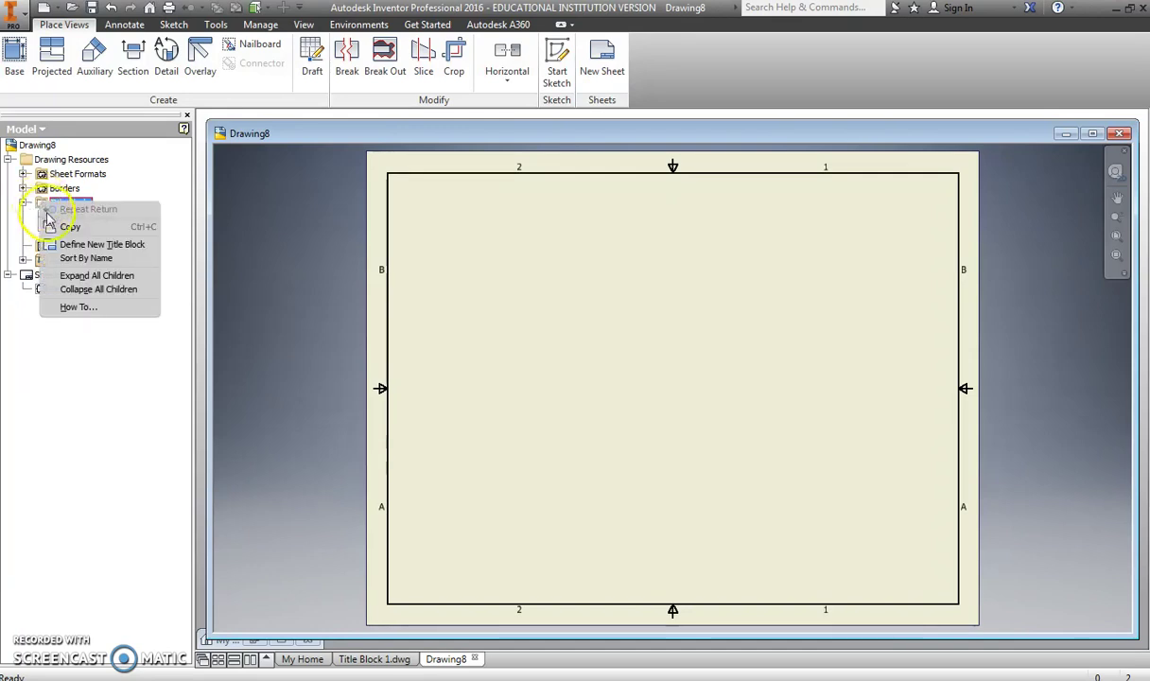
left_click(72, 245)
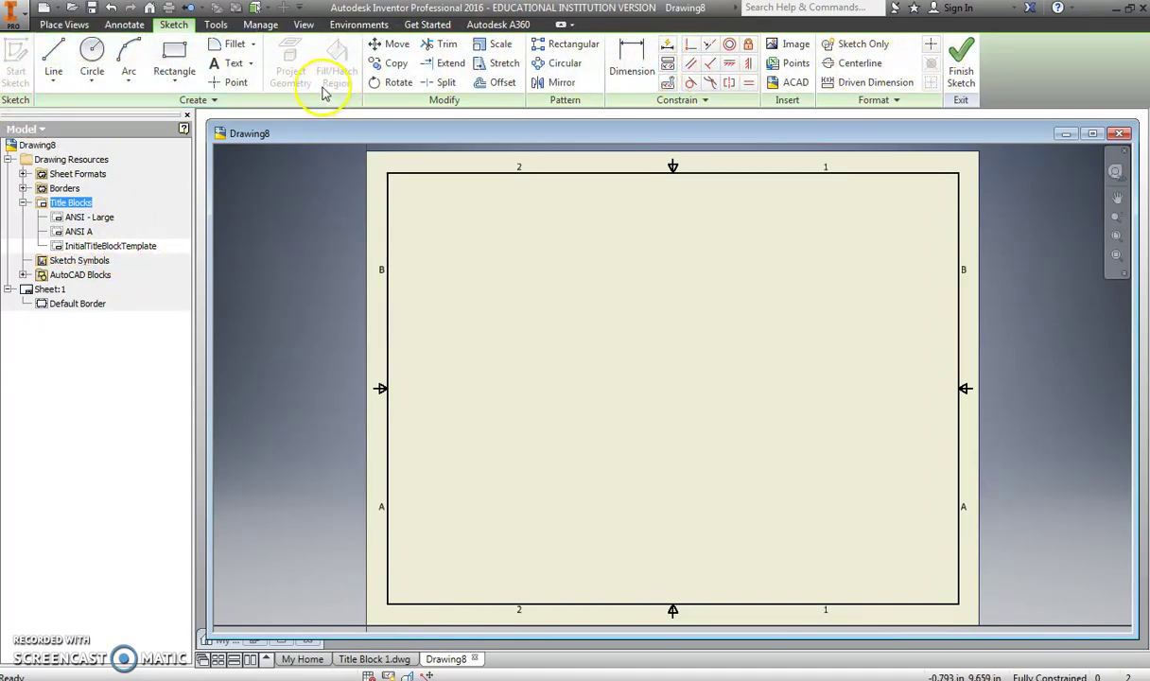
Sketch a rectangle about 10.24 by 0.85 in across the full width of the border, along its bottom edge.
left_click(172, 60)
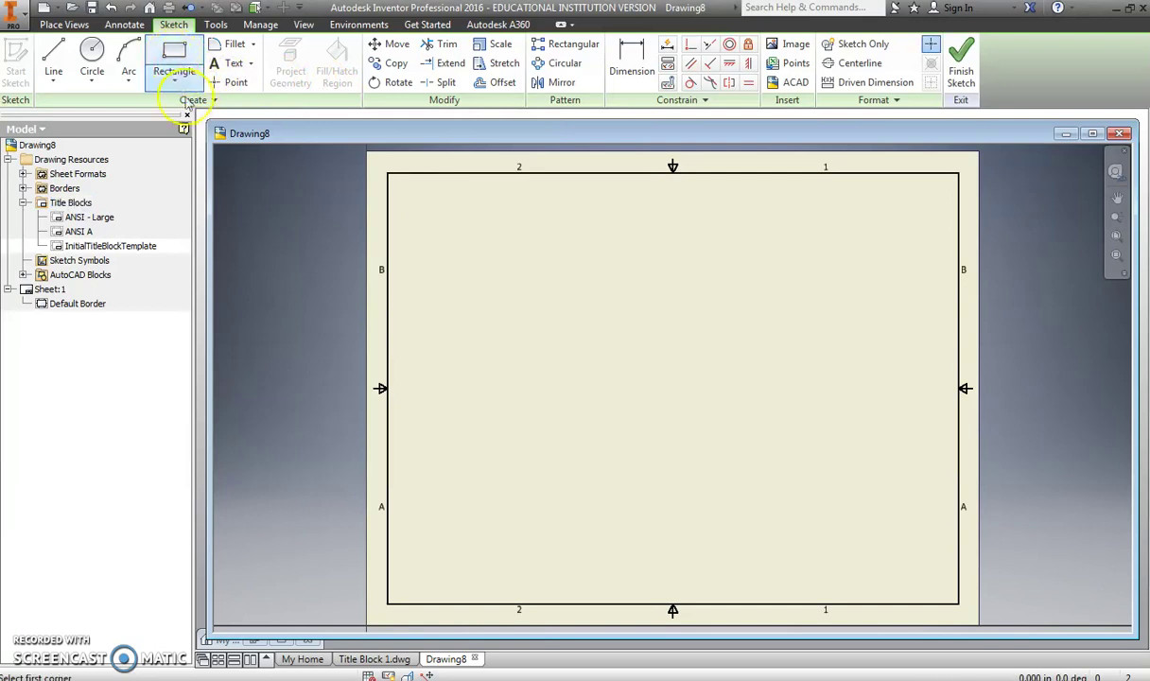
left_click(388, 553)
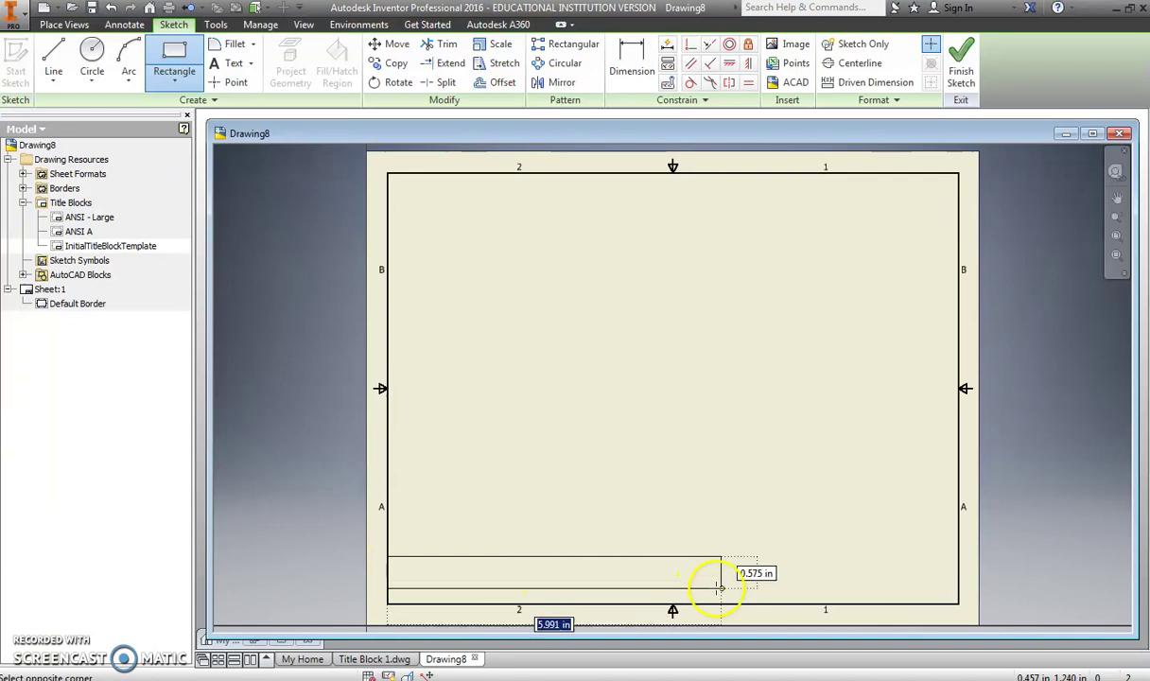
left_click(959, 604)
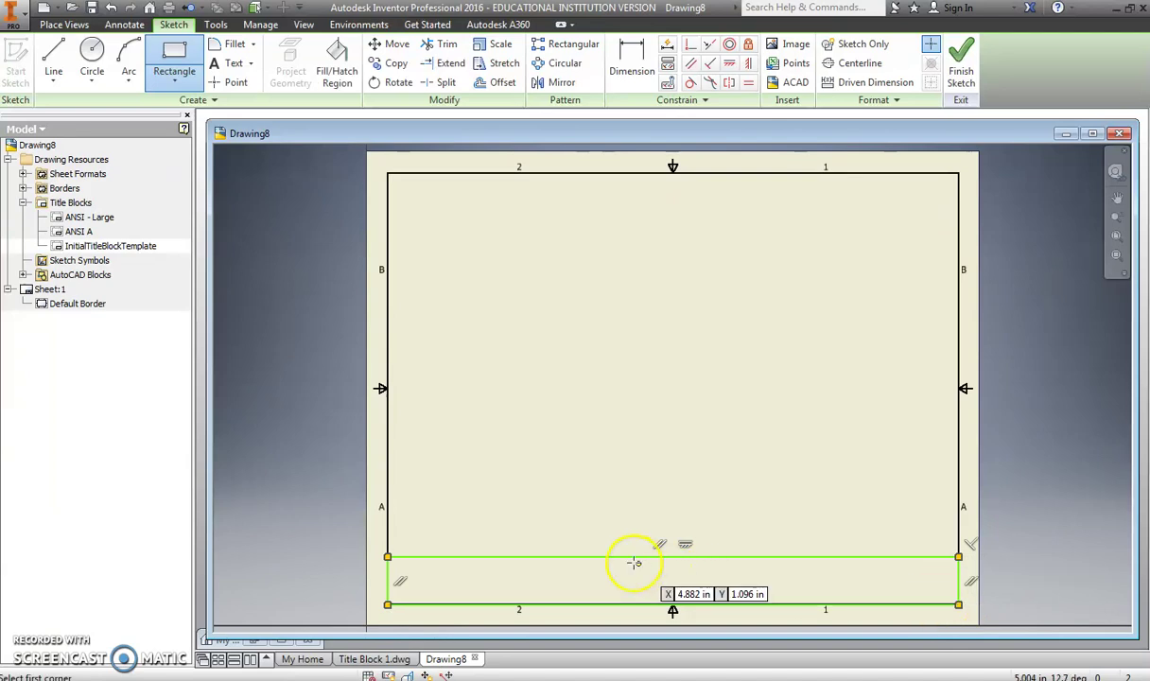
key("Escape")
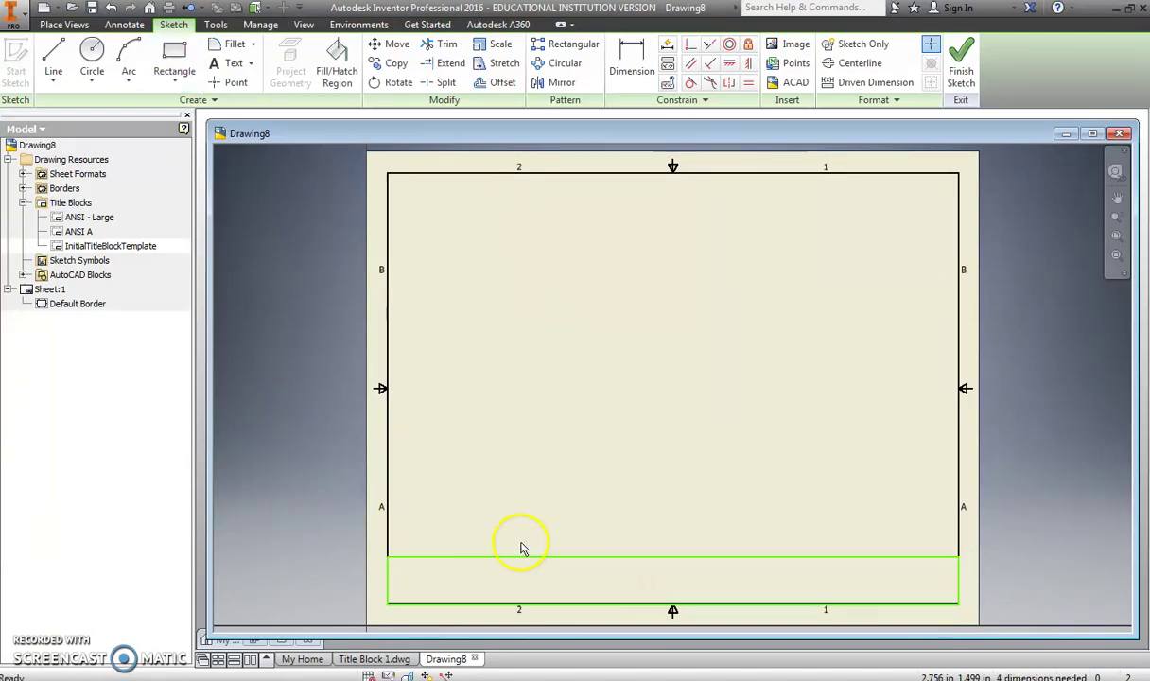
Move the rectangle's left edge onto the left border line of the sheet.
scroll(385, 559, "down", 3)
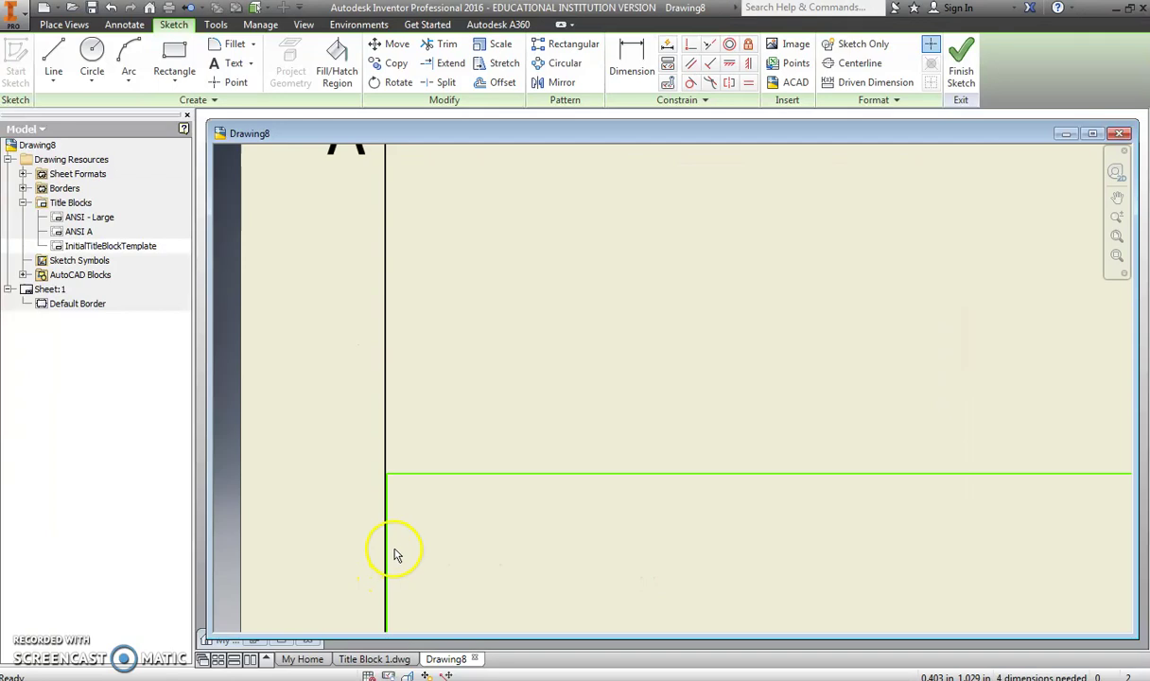
scroll(395, 554, "down", 4)
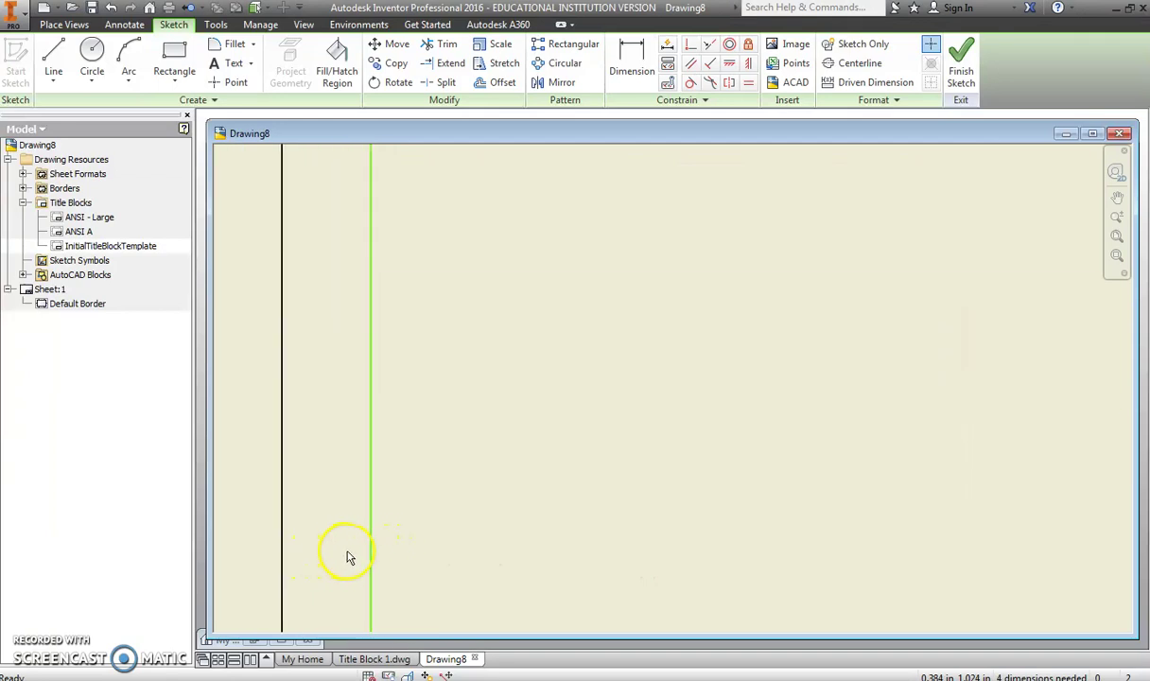
left_click_drag(374, 557, 287, 555)
scroll(367, 530, "up", 2)
scroll(535, 506, "up", 1)
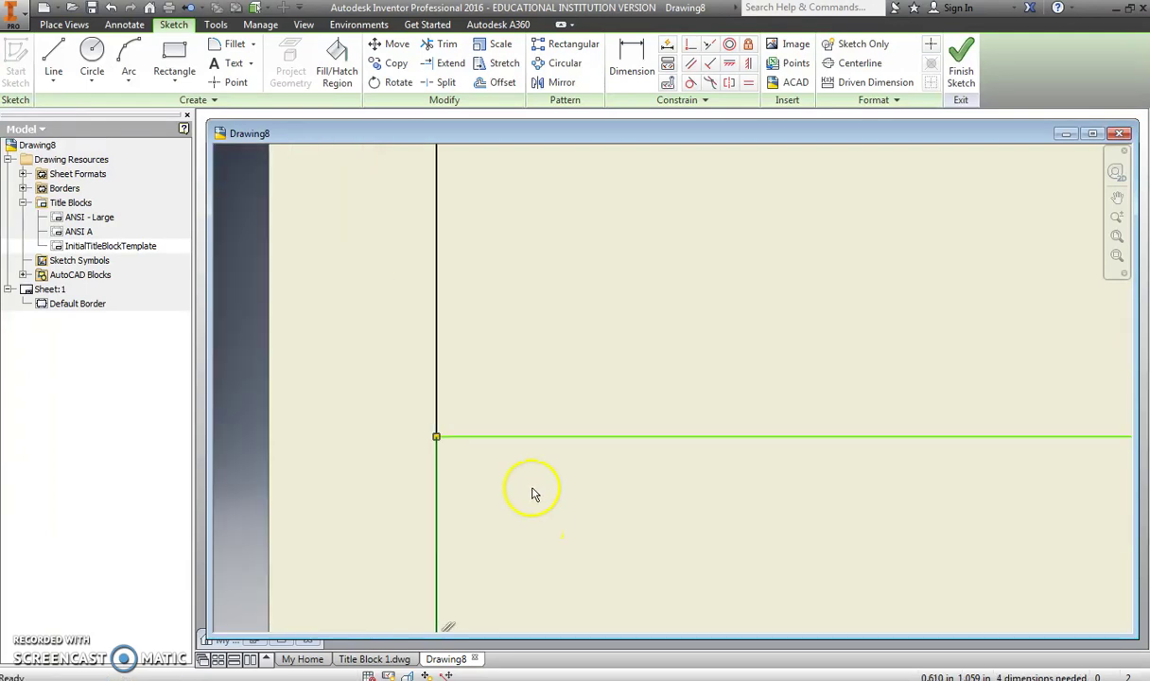
Move the rectangle's bottom edge onto the bottom border line of the sheet.
scroll(559, 511, "down", 2)
scroll(601, 579, "up", 2)
scroll(597, 549, "up", 1)
middle_click_drag(596, 539, 535, 359)
scroll(488, 588, "down", 3)
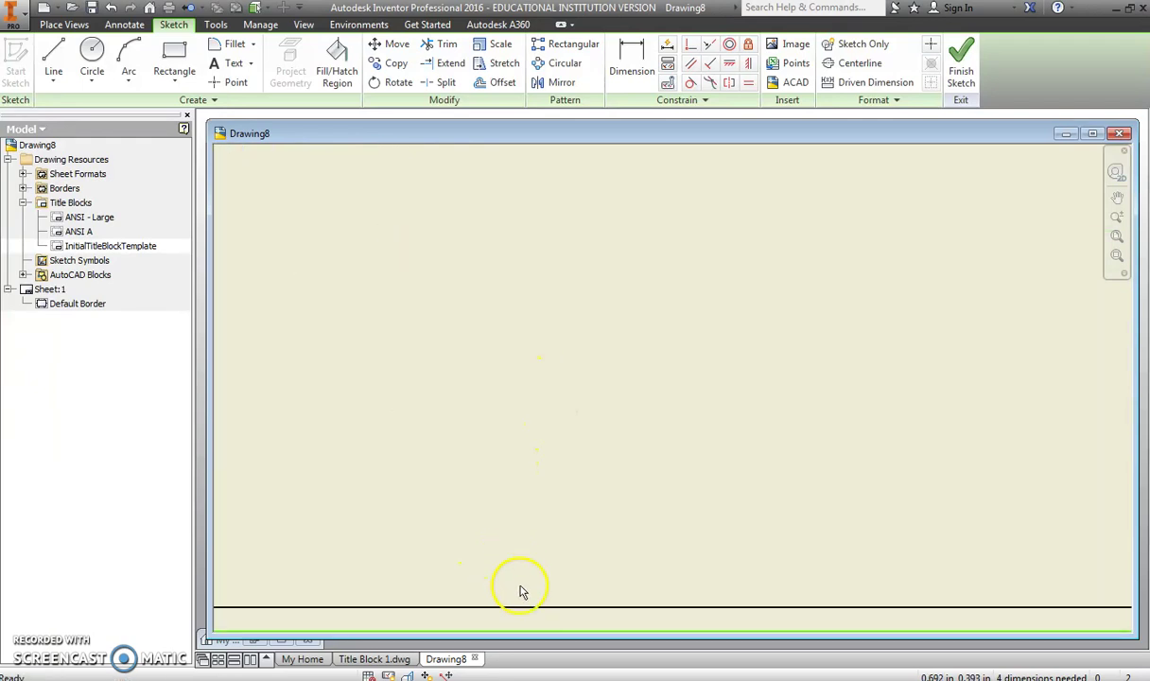
middle_click_drag(541, 616, 534, 500)
scroll(534, 487, "down", 5)
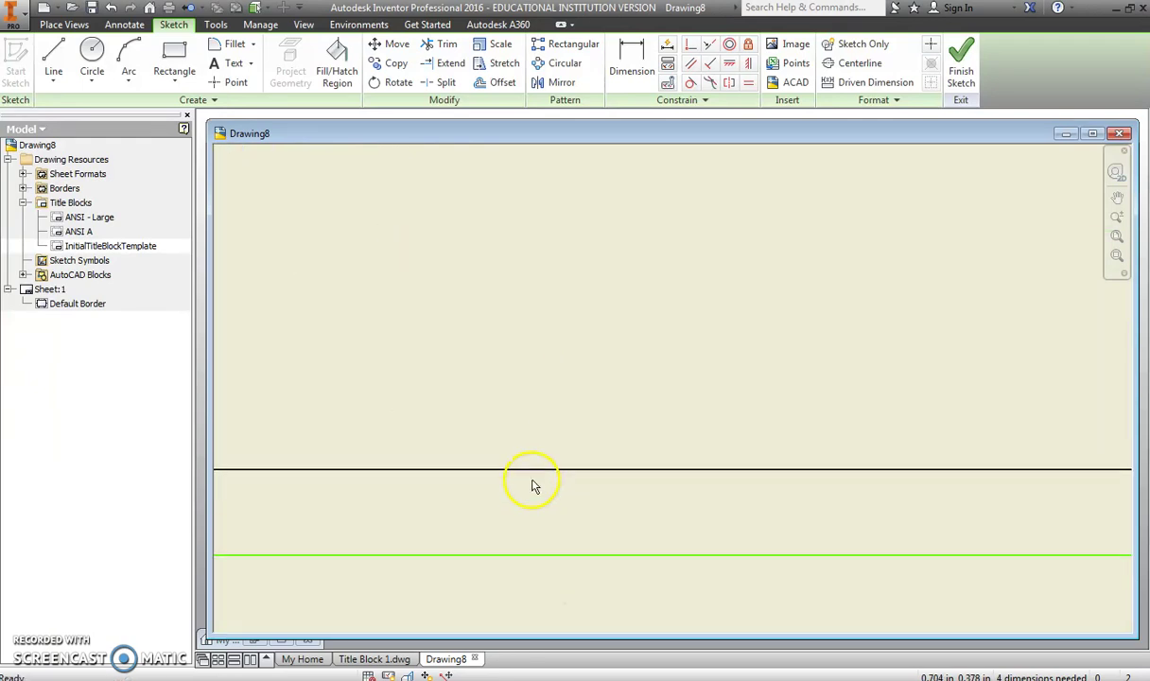
left_click_drag(557, 625, 551, 460)
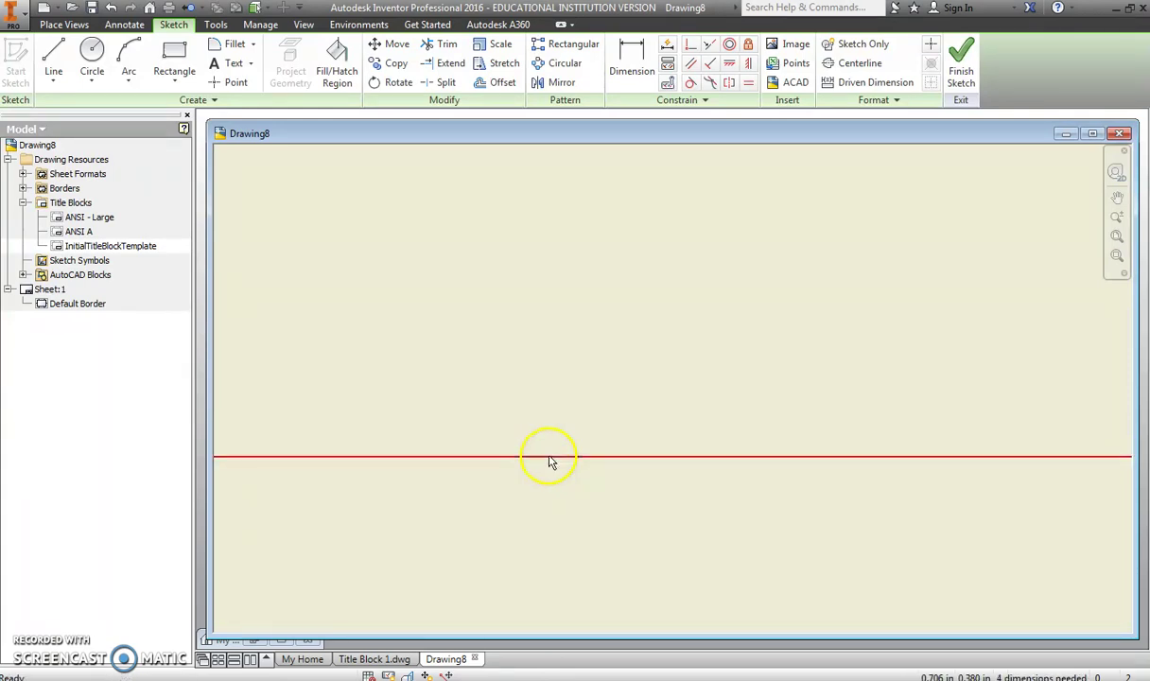
Move the rectangle's right edge onto the right border line of the sheet.
scroll(785, 478, "up", 6)
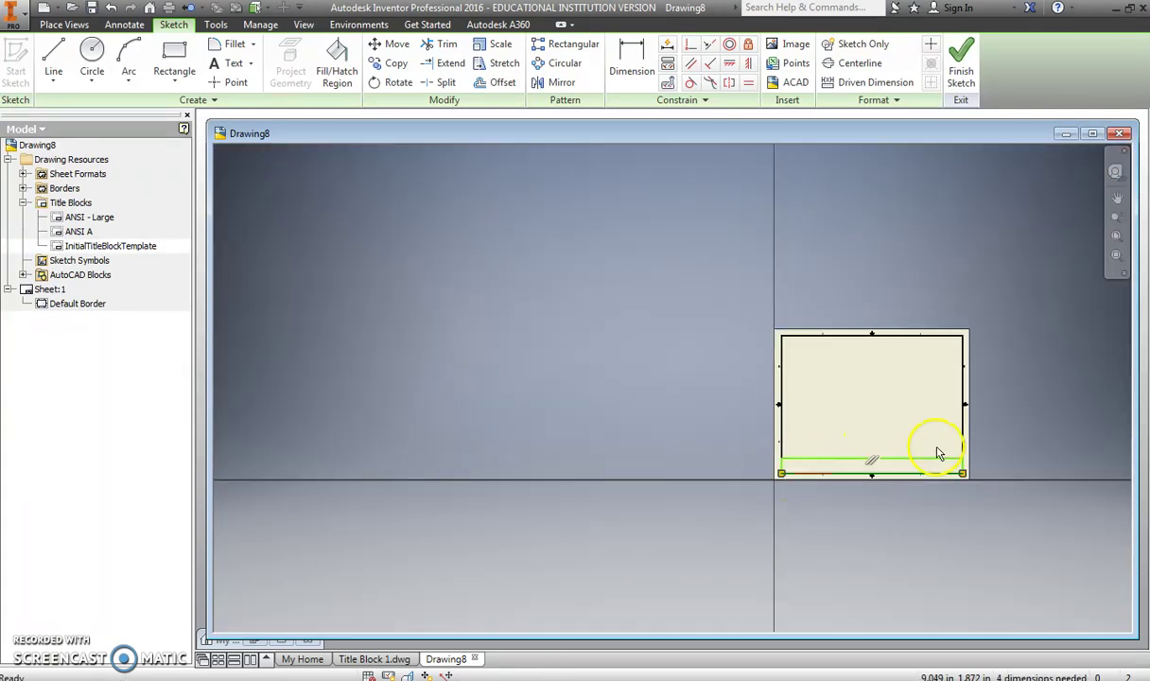
scroll(941, 452, "down", 4)
scroll(946, 471, "down", 5)
middle_click_drag(295, 500, 542, 483)
mouse_move(503, 500)
left_mouse_down()
mouse_move(482, 506)
mouse_move(475, 493)
left_mouse_up()
scroll(411, 501, "up", 5)
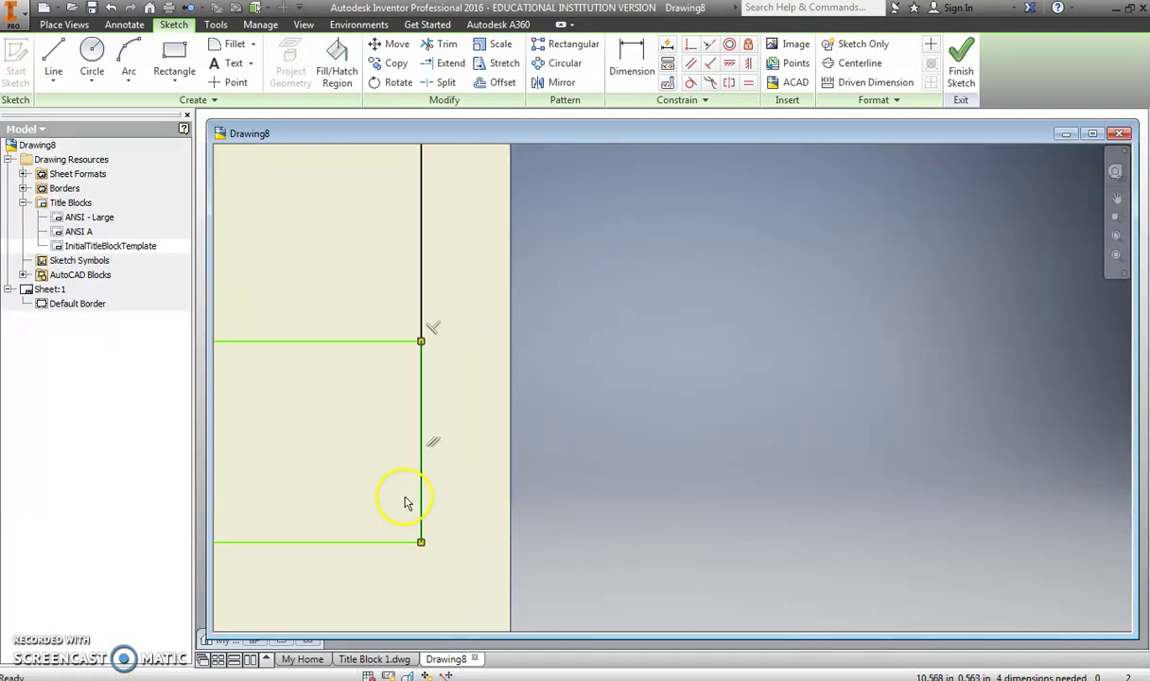
scroll(432, 493, "up", 6)
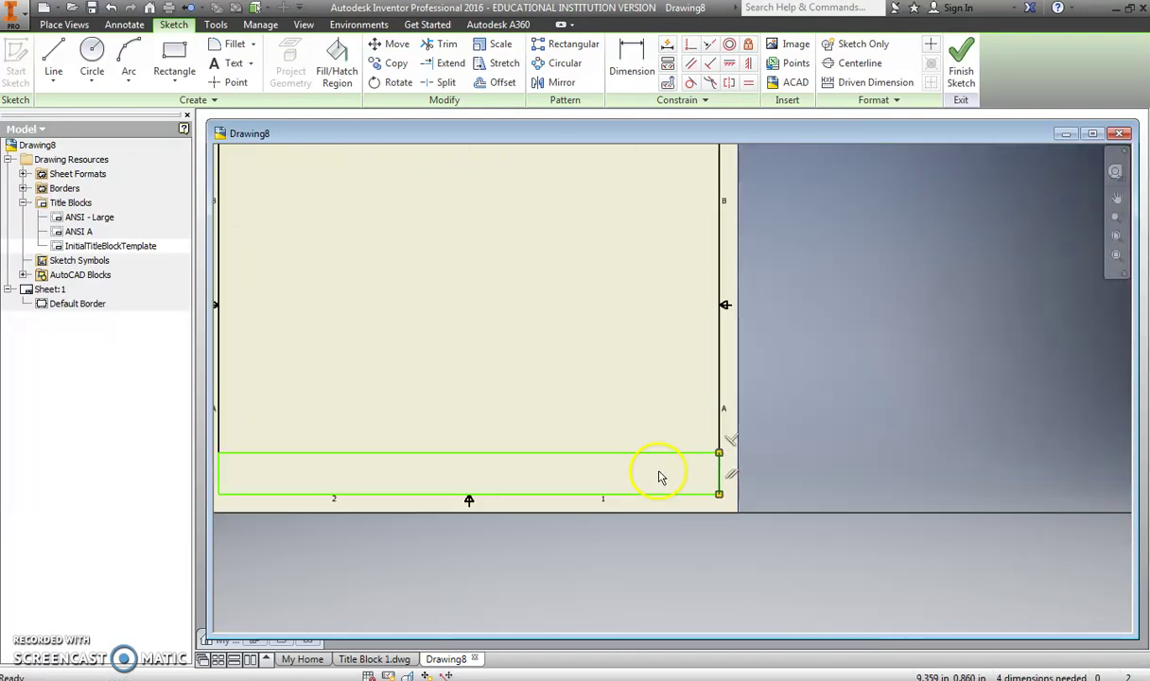
Dimension the height of the title block rectangle at its right edge and set it to 0.75 in.
scroll(624, 480, "down", 3)
middle_click_drag(511, 473, 585, 478)
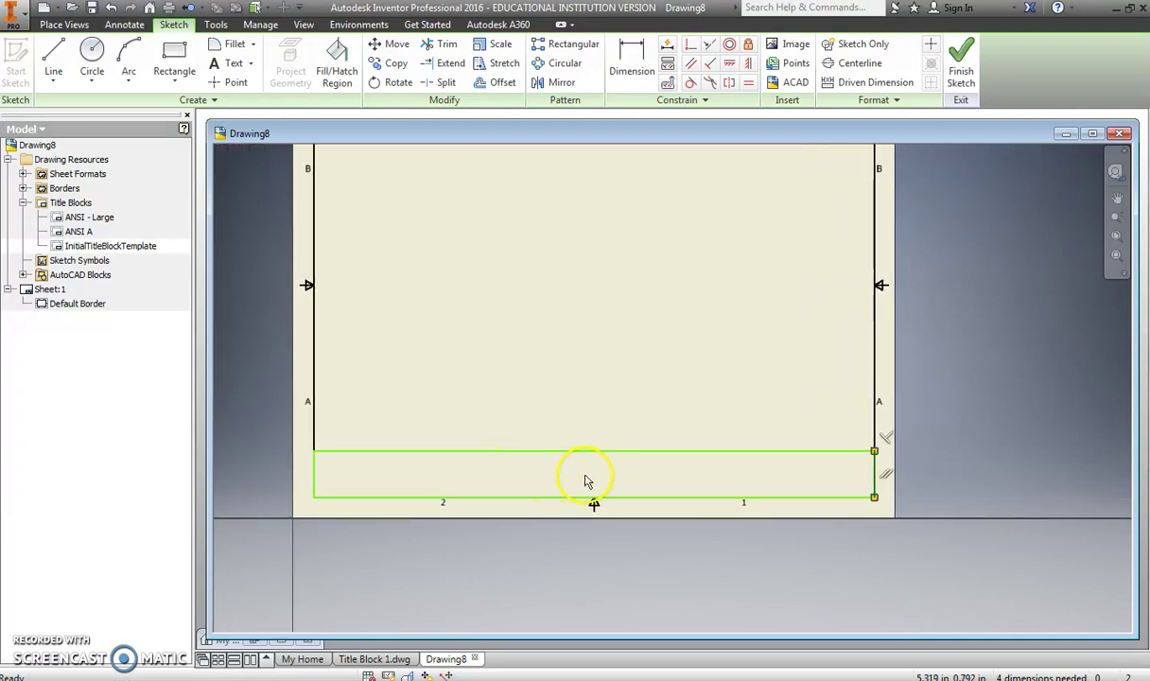
left_click(630, 55)
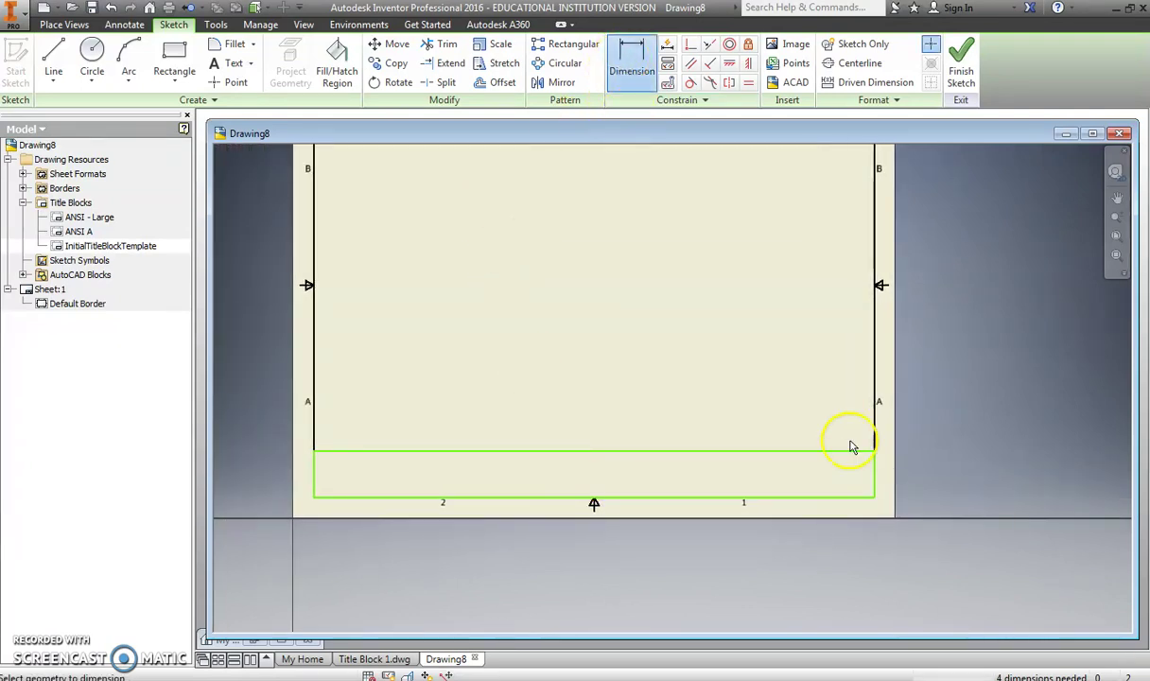
left_click(877, 481)
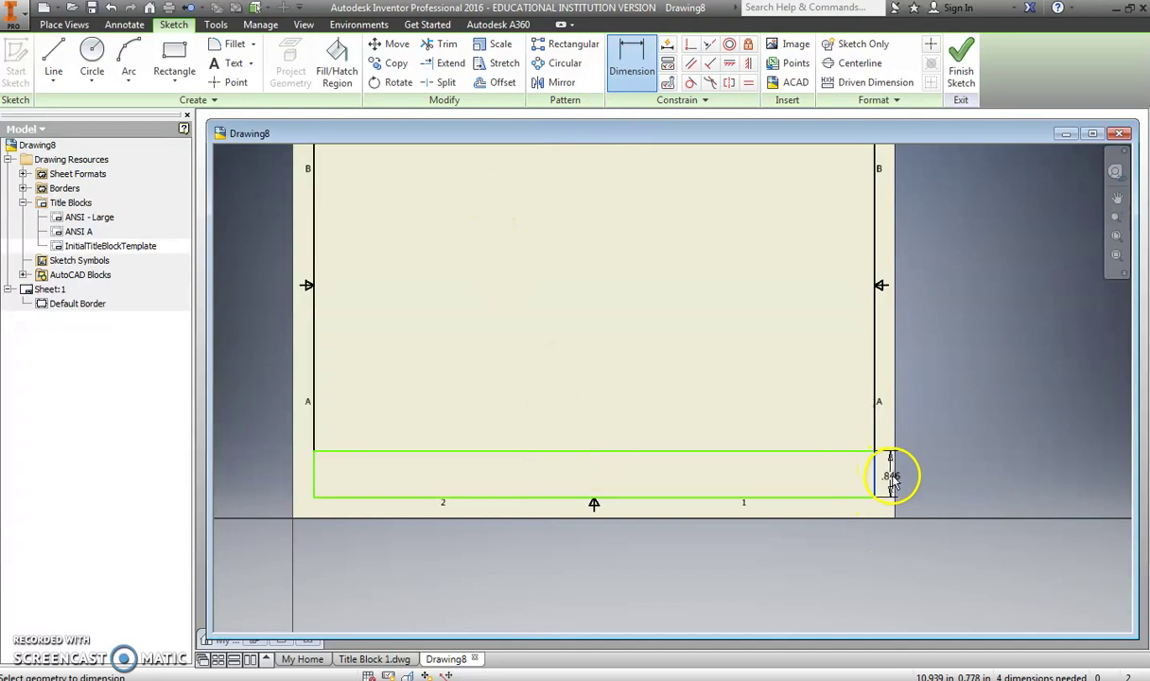
left_click(889, 481)
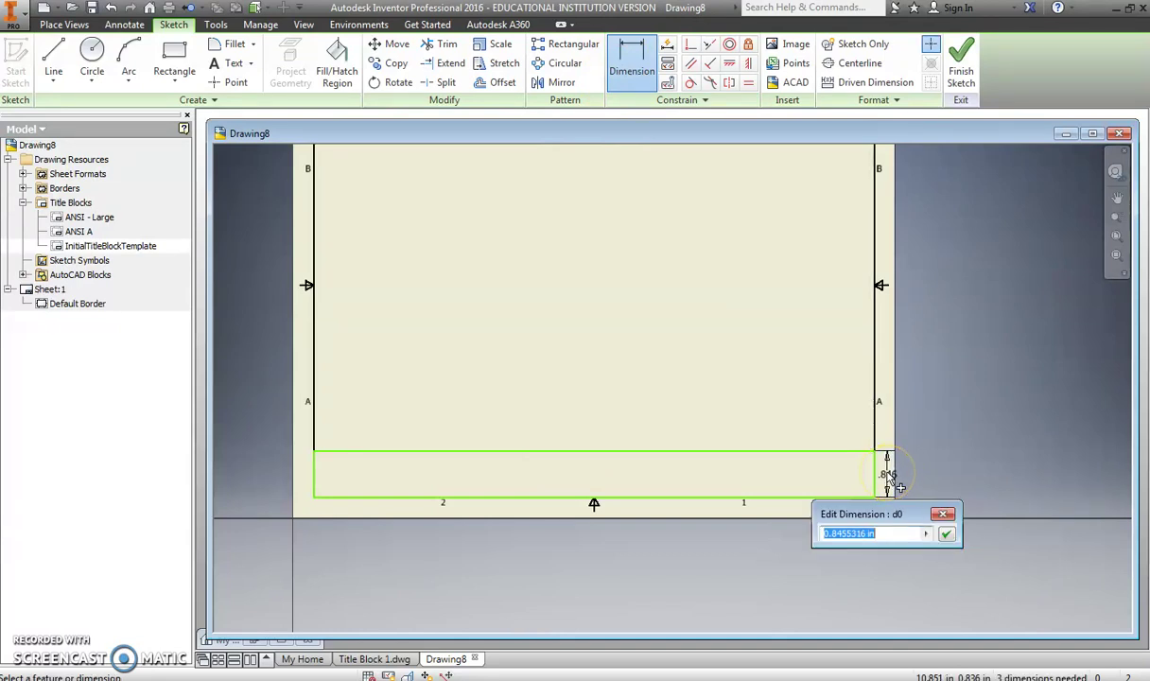
type(".")
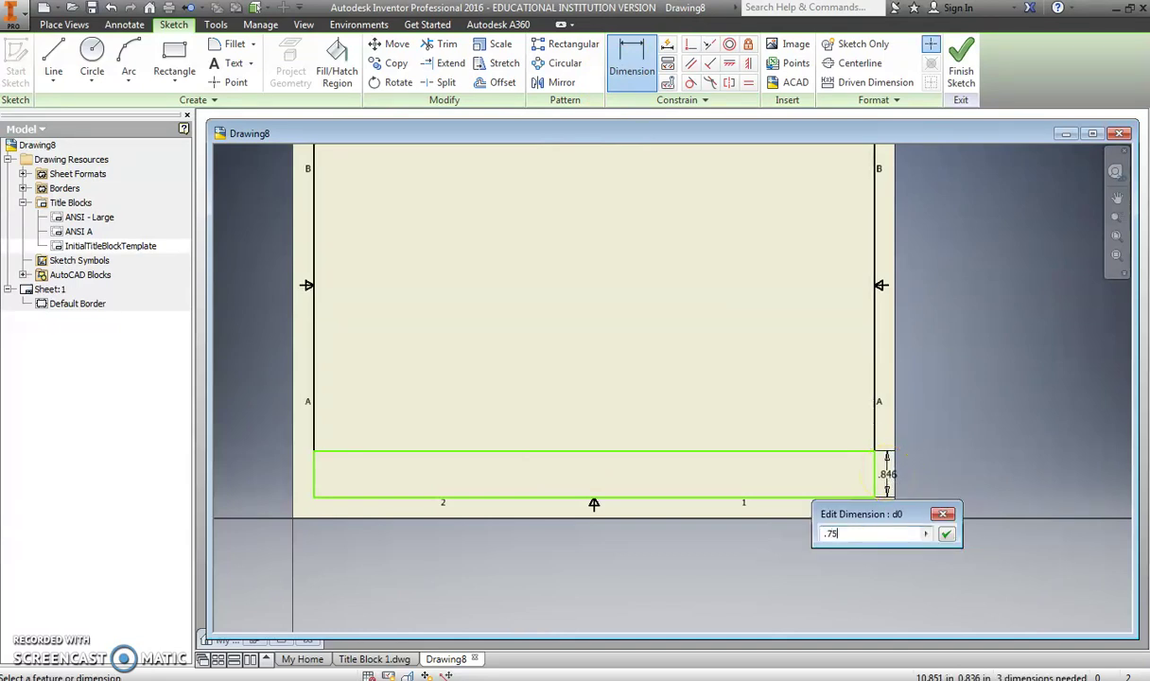
type("75")
key("Return")
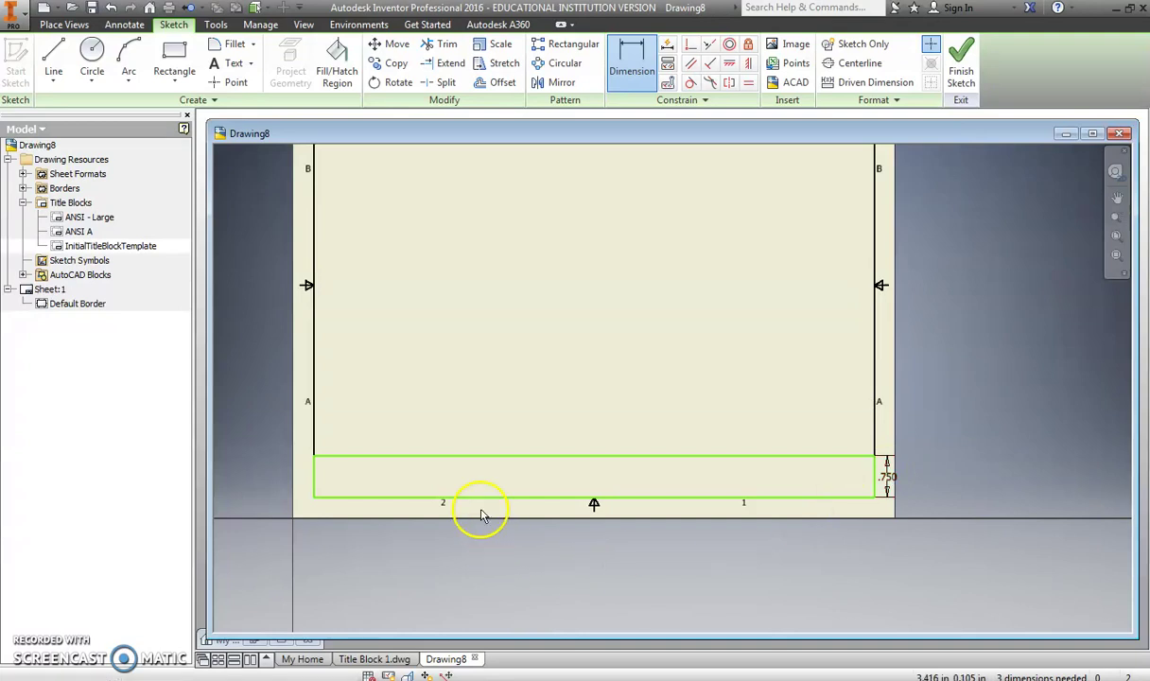
Dimension the width of the title block rectangle above its upper edge, keeping the drawn length.
left_click(598, 458)
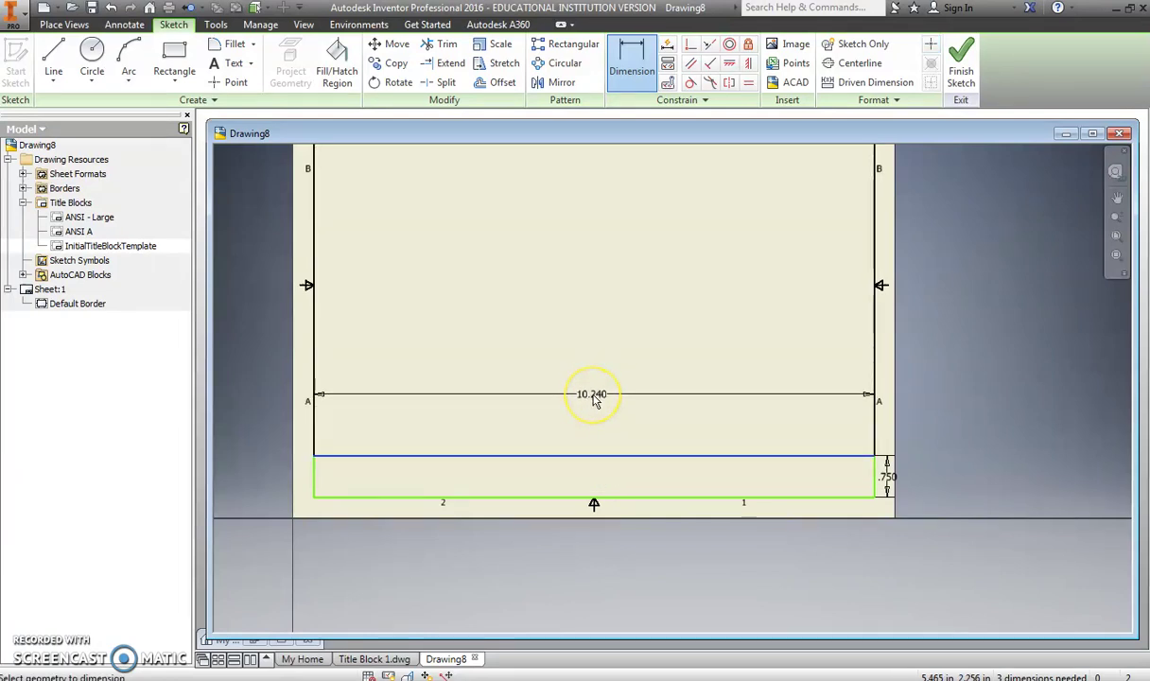
left_click(595, 401)
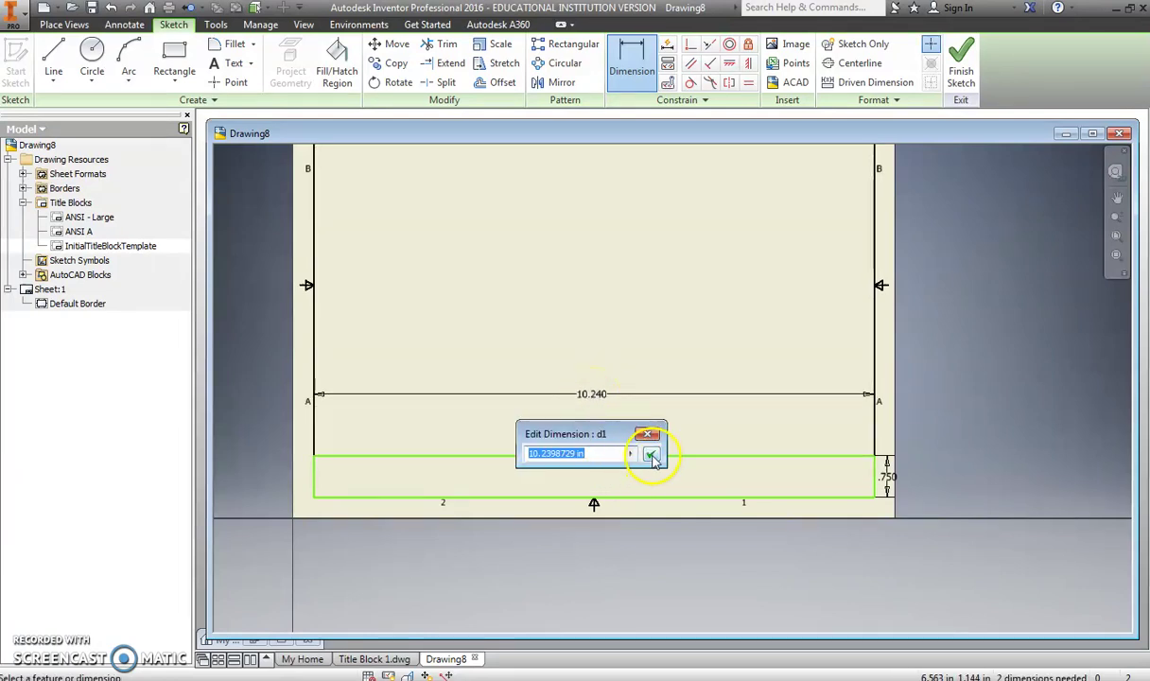
left_click(652, 457)
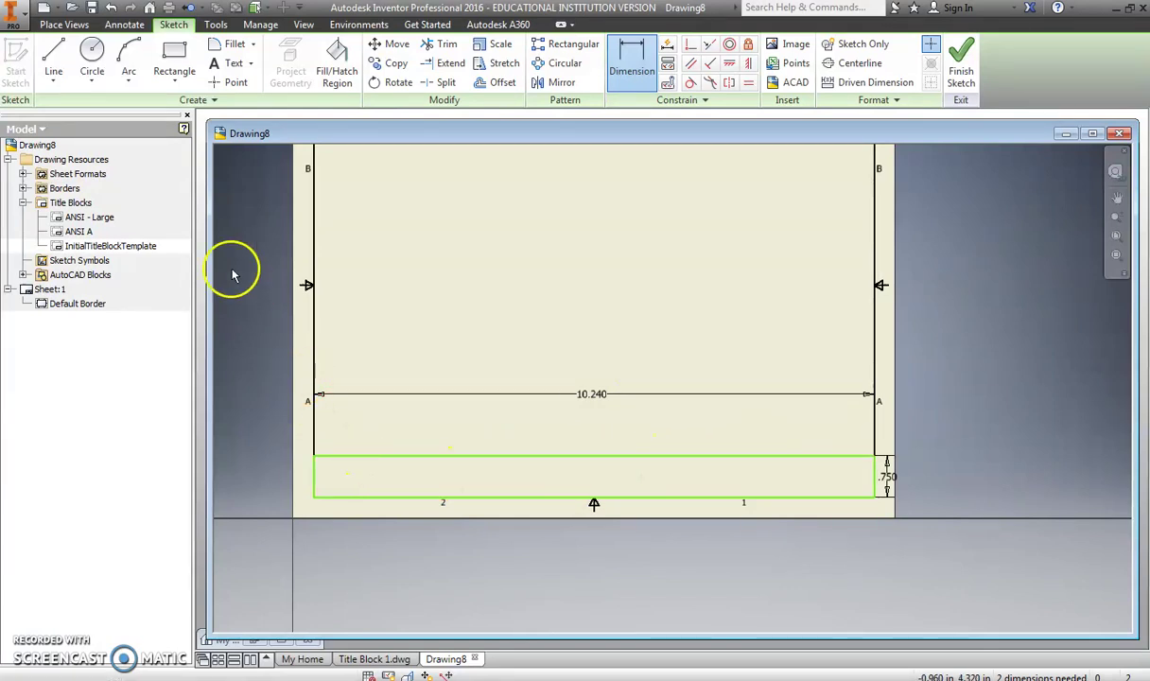
Draw four vertical divider lines, each about 0.75 in long, from the title block's upper edge to its lower edge, forming five cells.
left_click(53, 57)
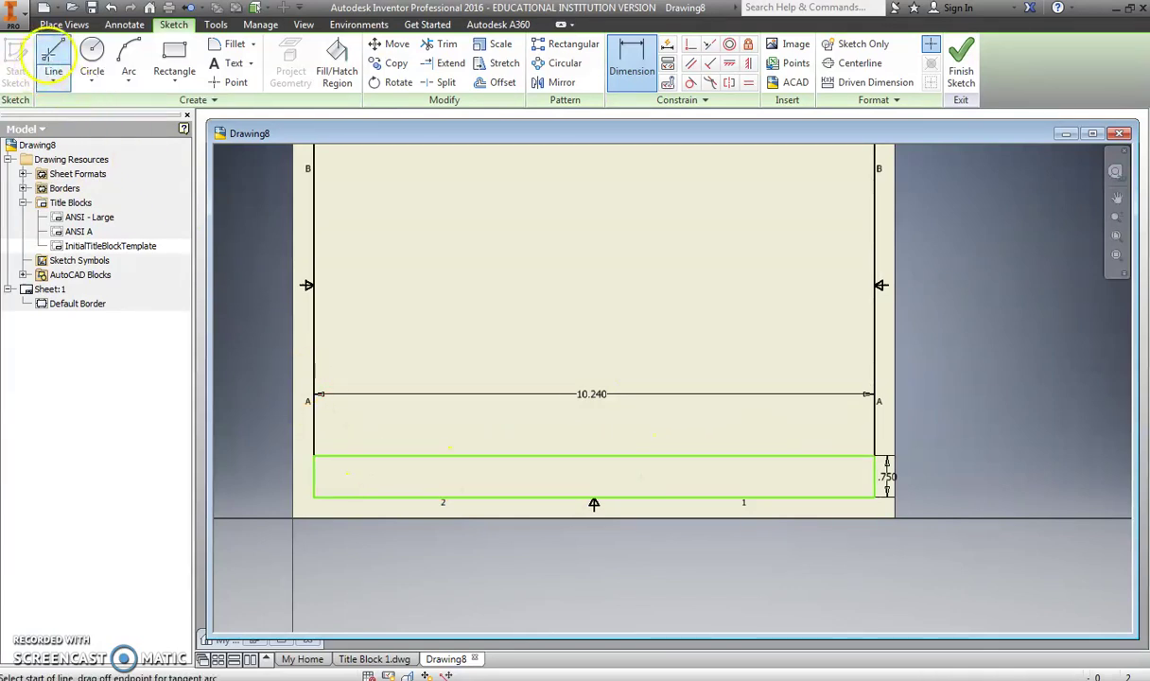
left_click(450, 457)
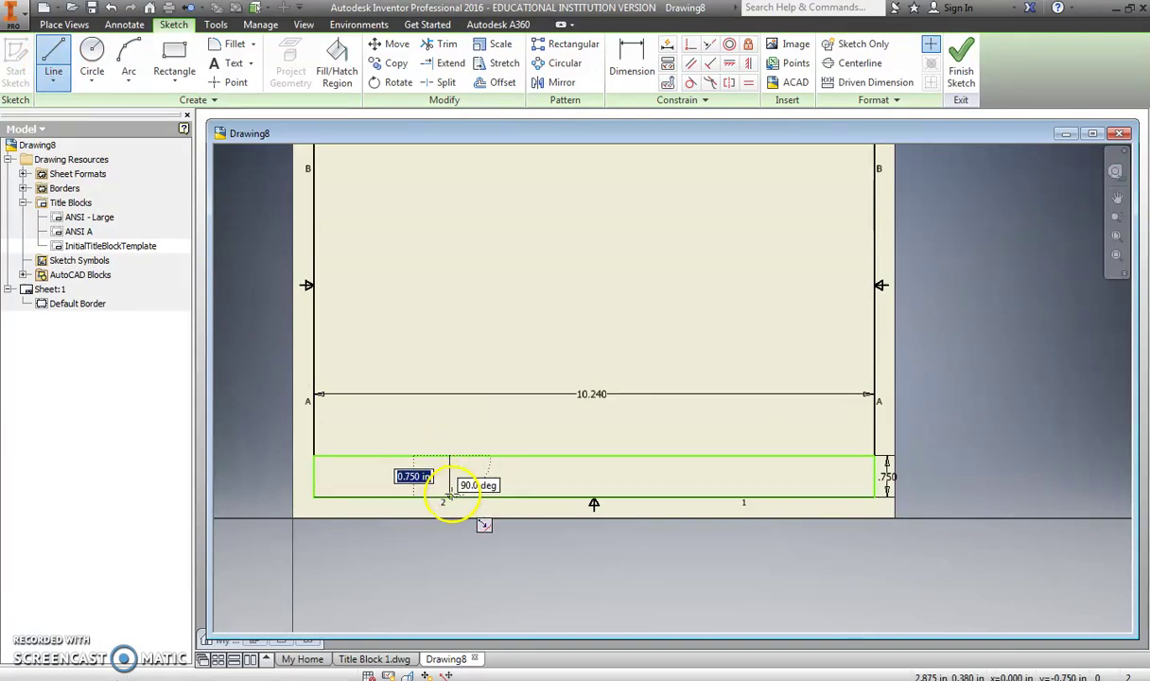
left_click(451, 498)
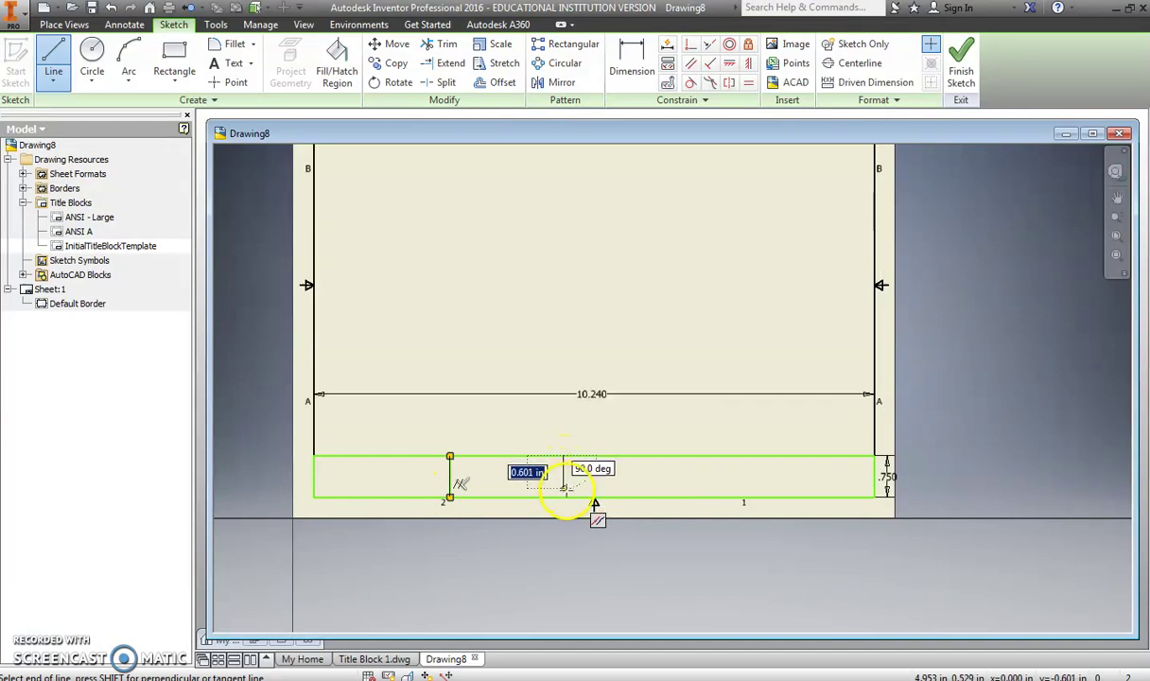
double_click(563, 498)
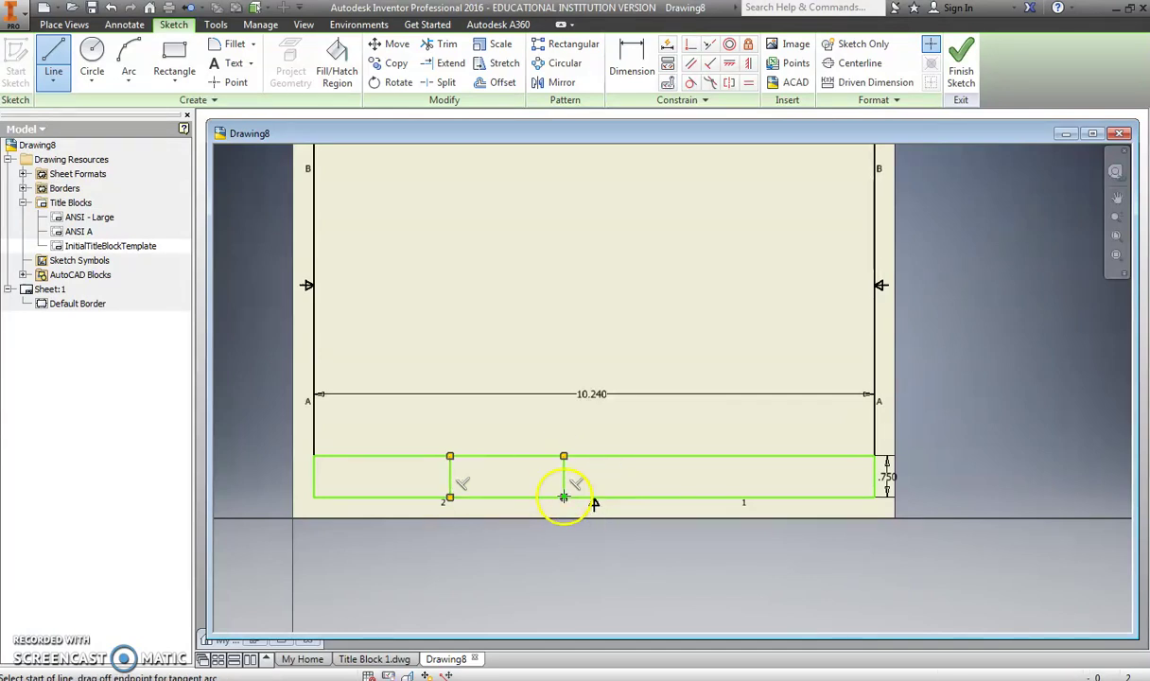
left_click(681, 457)
double_click(680, 498)
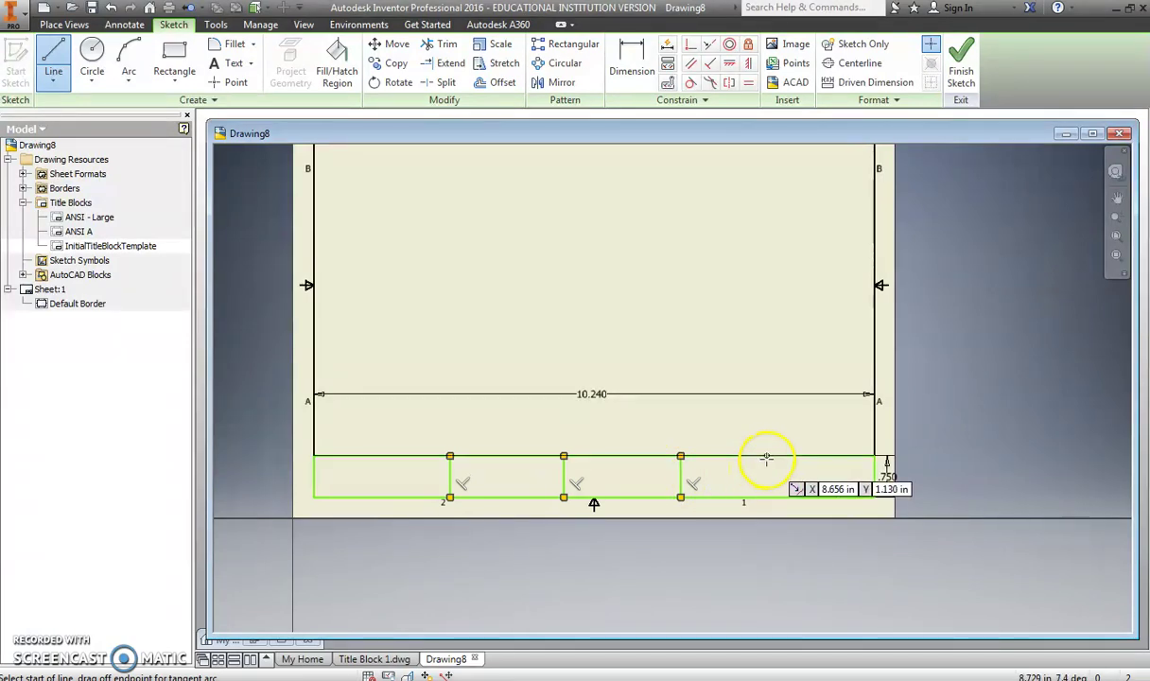
left_click(827, 457)
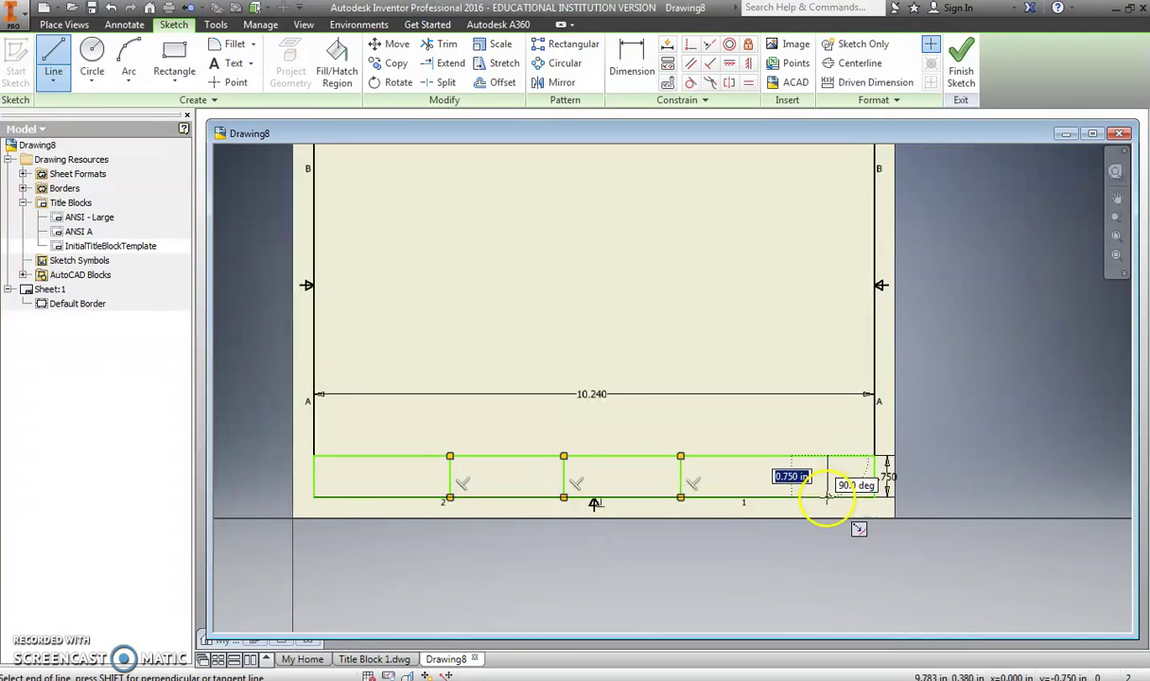
double_click(828, 497)
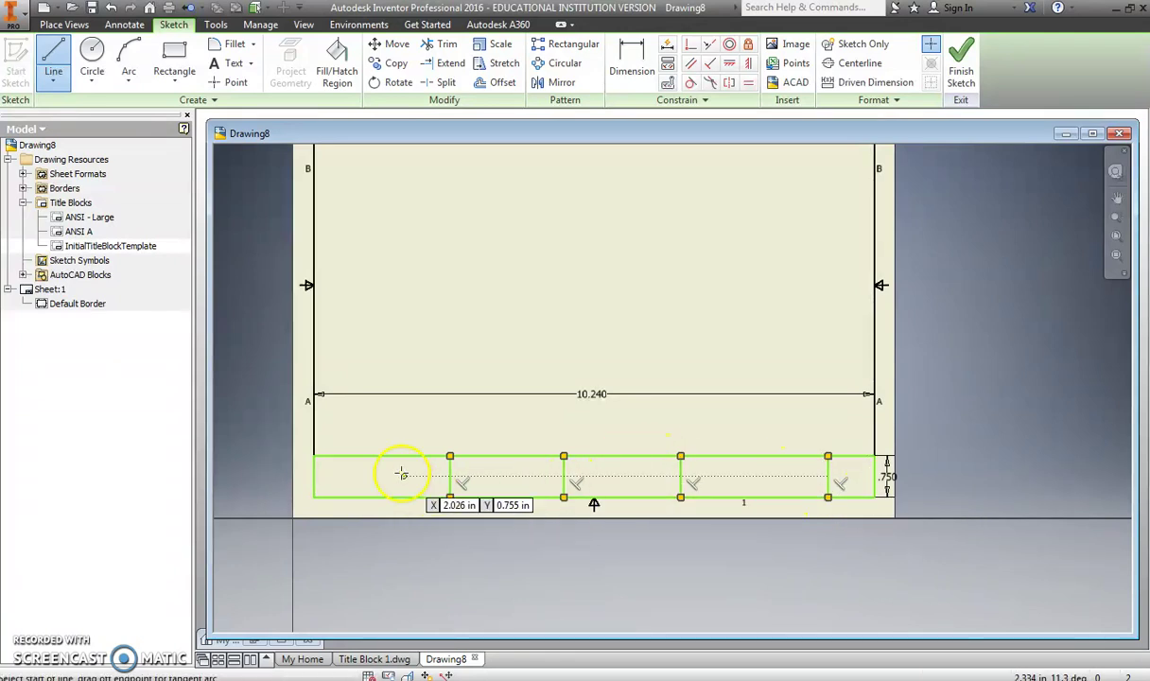
Dimension the distance from the title block's left edge to the first divider line and set it to 2.5 in.
left_click(632, 61)
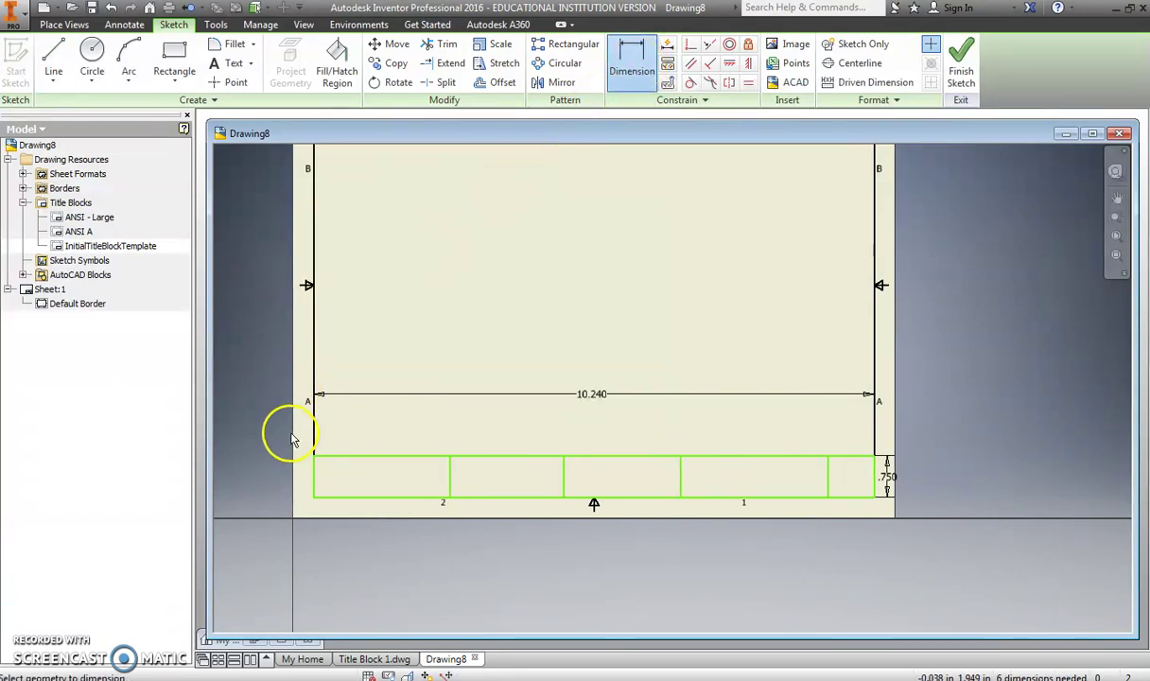
left_click(316, 482)
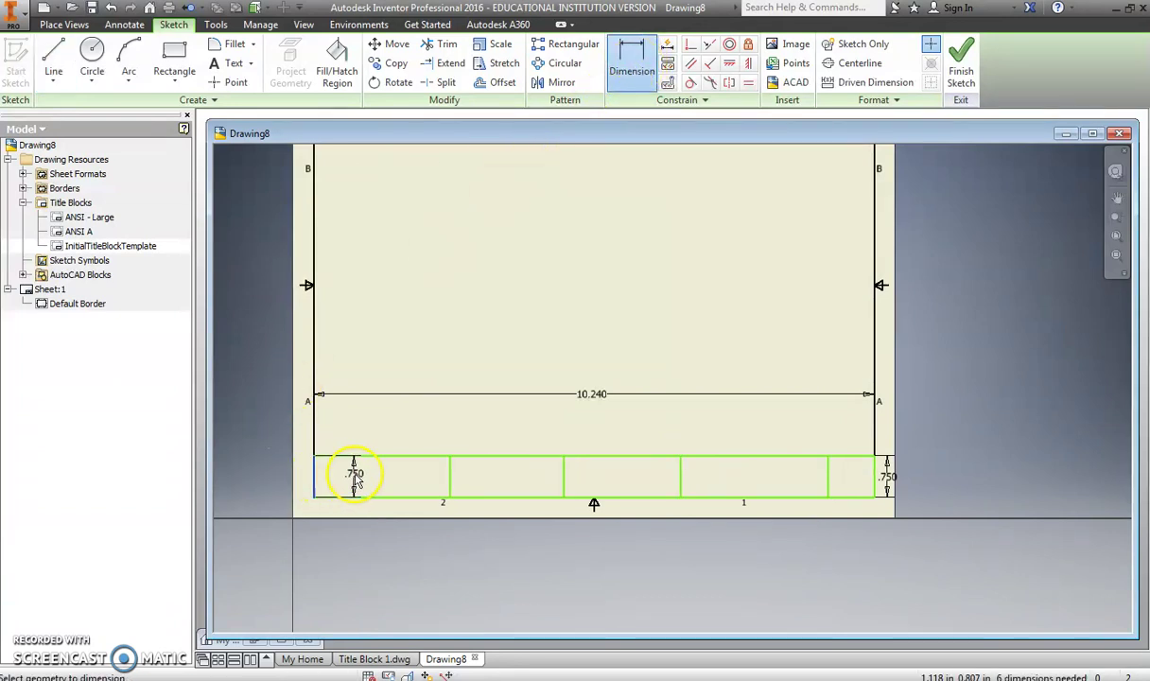
left_click(453, 484)
left_click(385, 426)
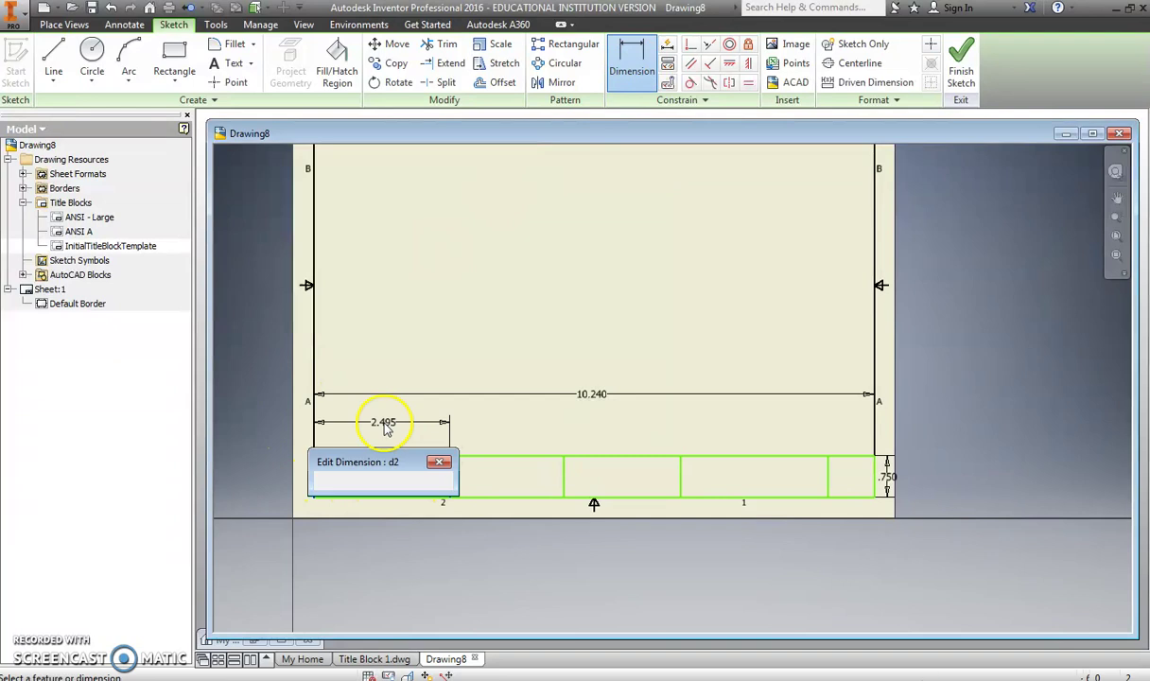
type("2.5")
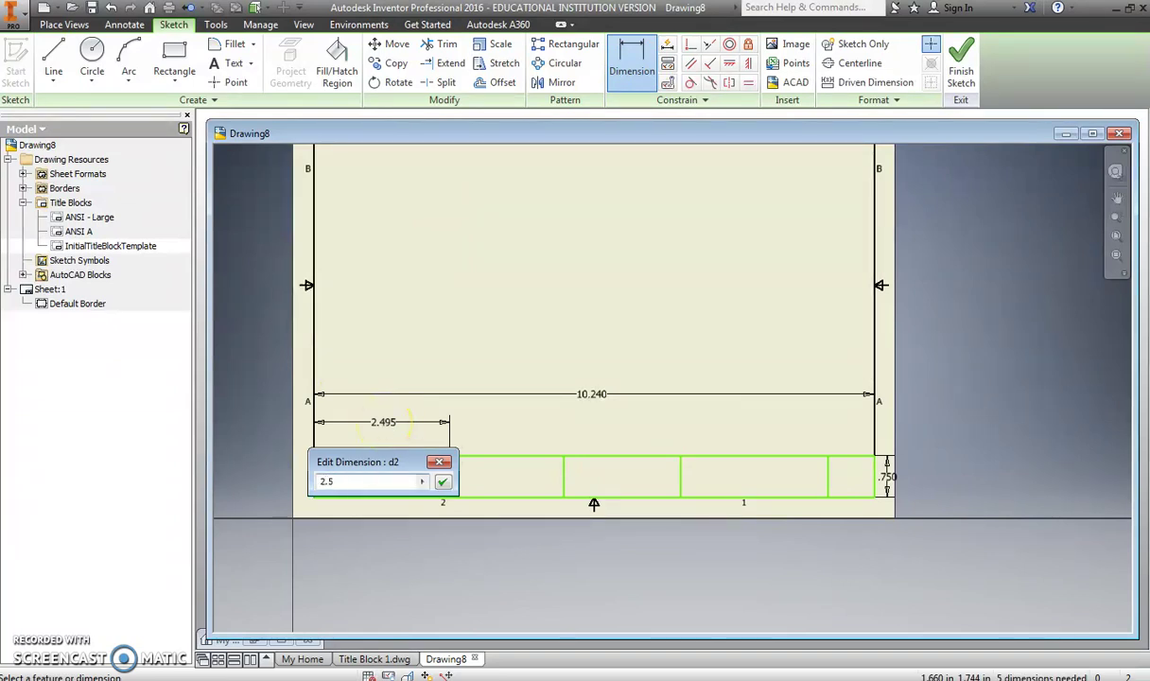
key("Return")
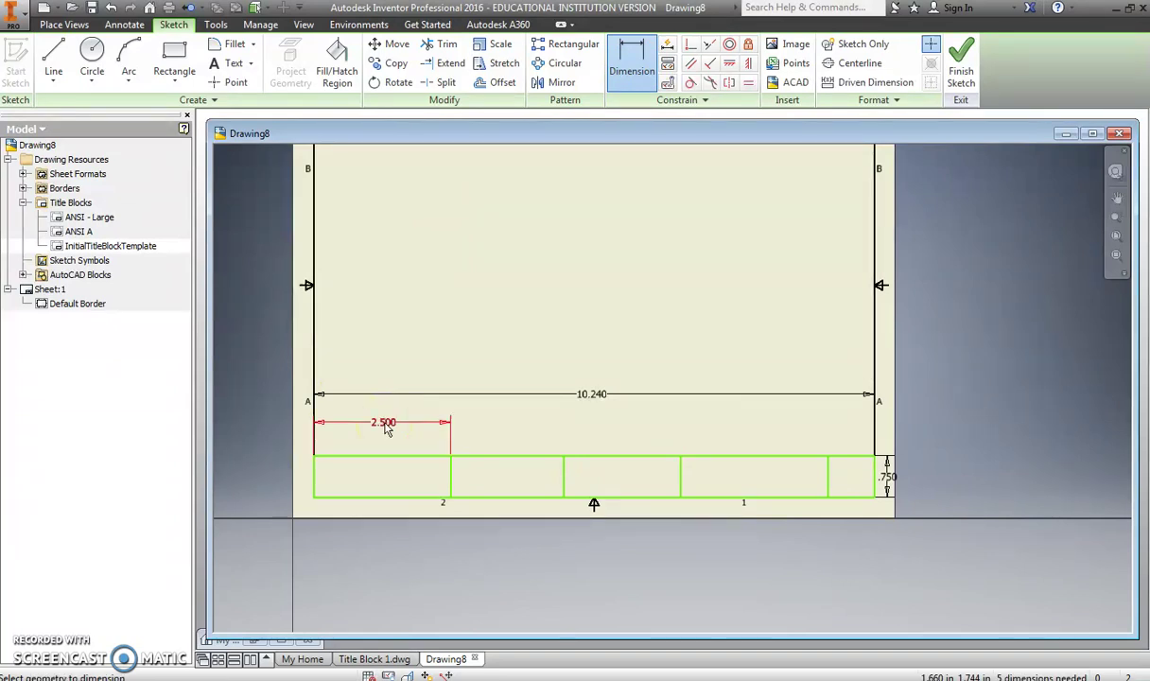
Dimension the spacing between the first and second divider lines and set it to 2.5 in.
left_click(452, 478)
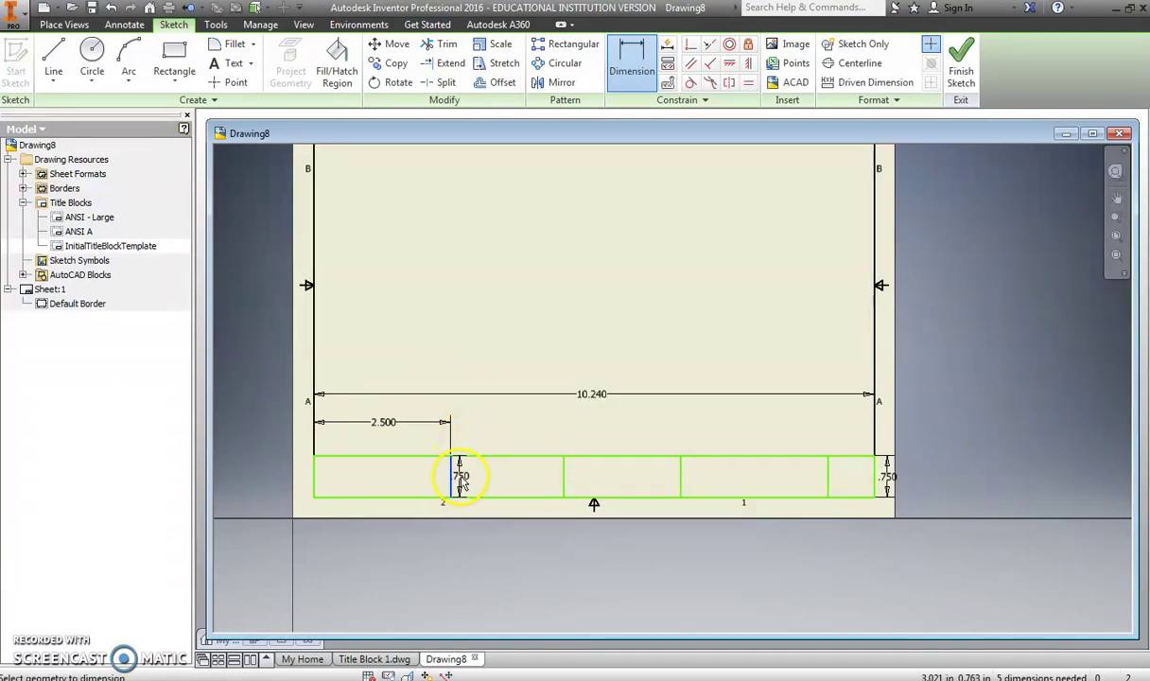
left_click(562, 477)
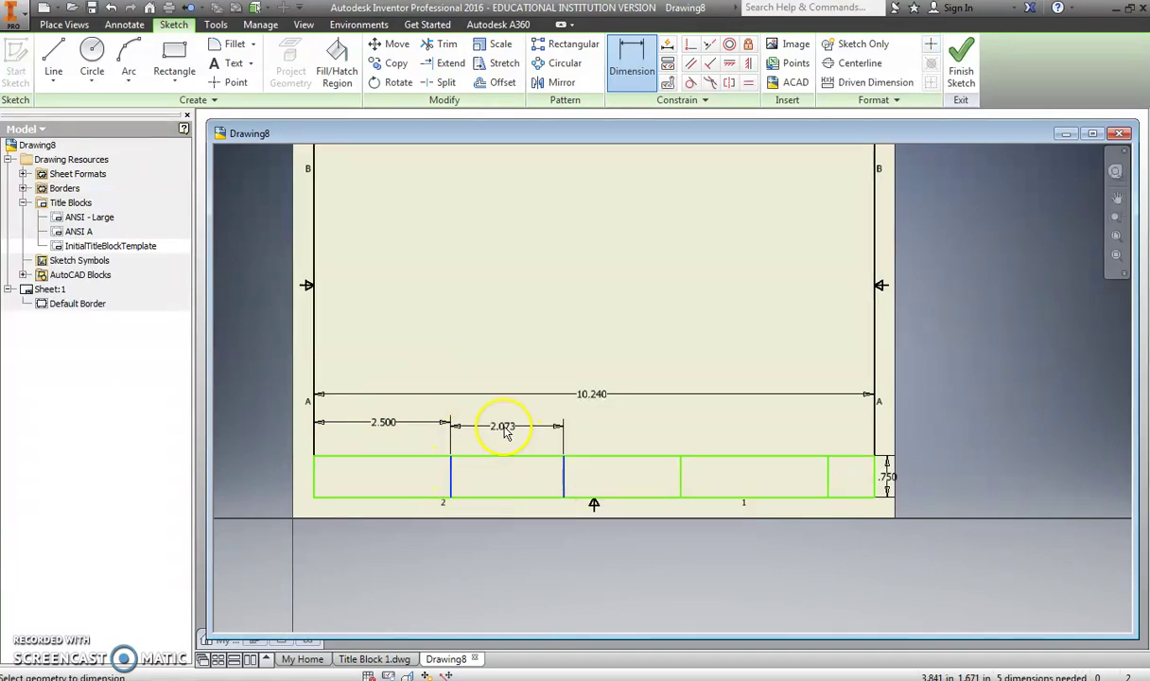
left_click(507, 429)
type("2.5")
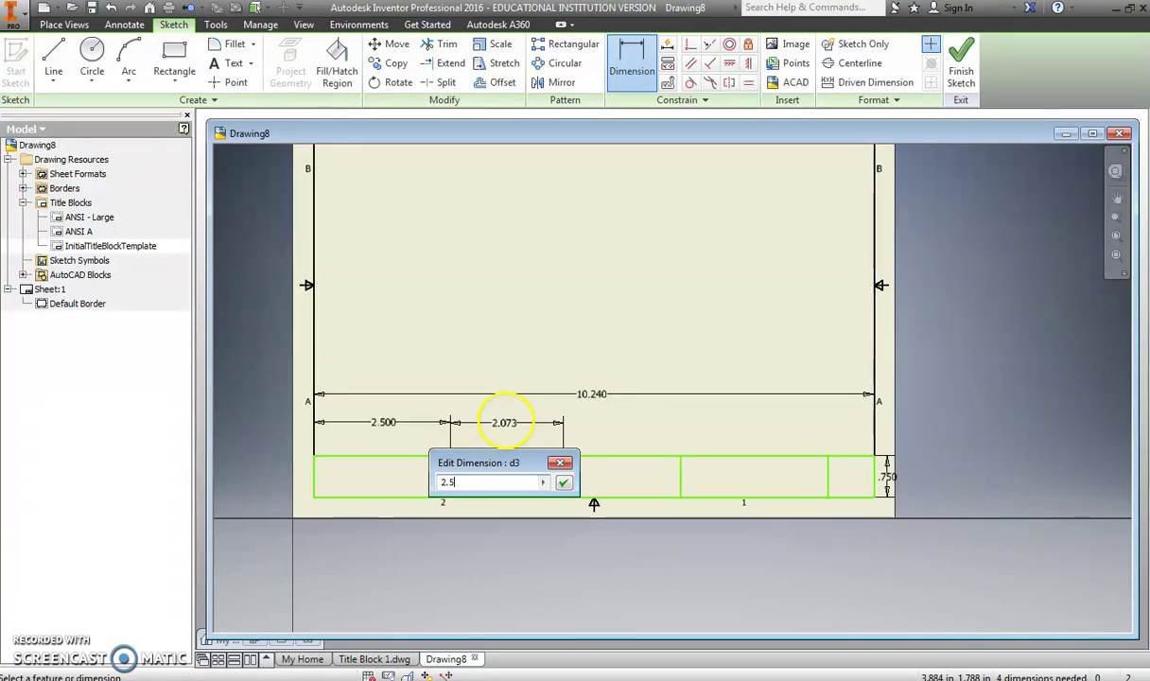
key("Return")
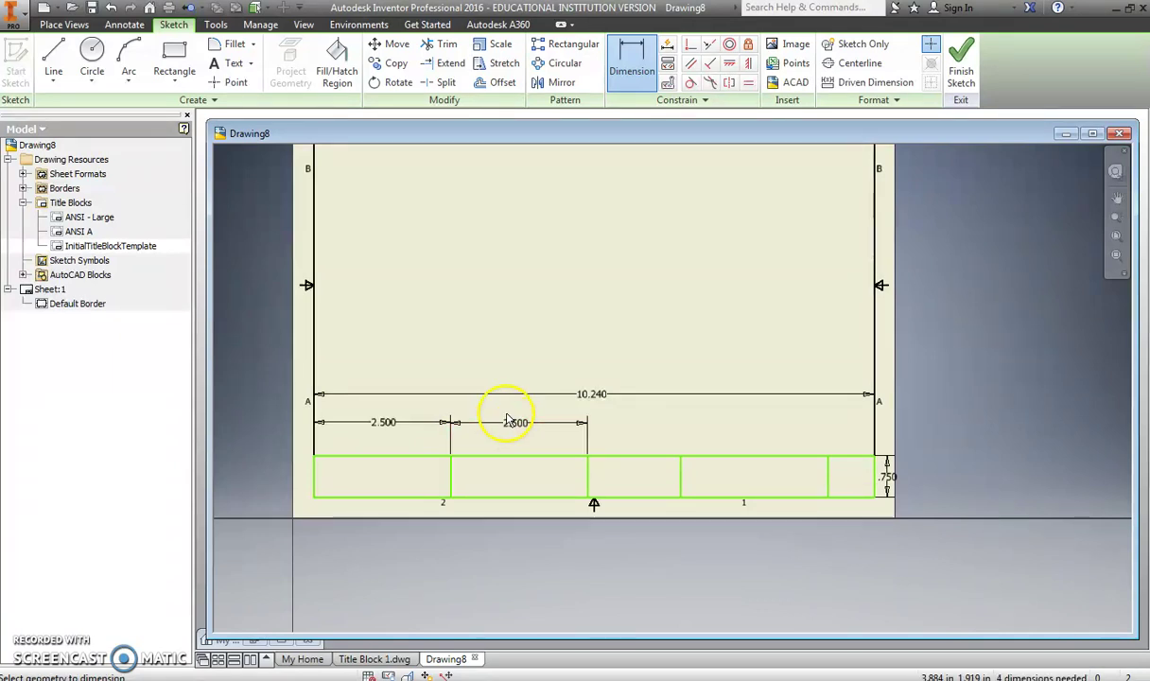
Dimension the spacing between the second and third divider lines and set it to 2.5 in.
left_click(589, 481)
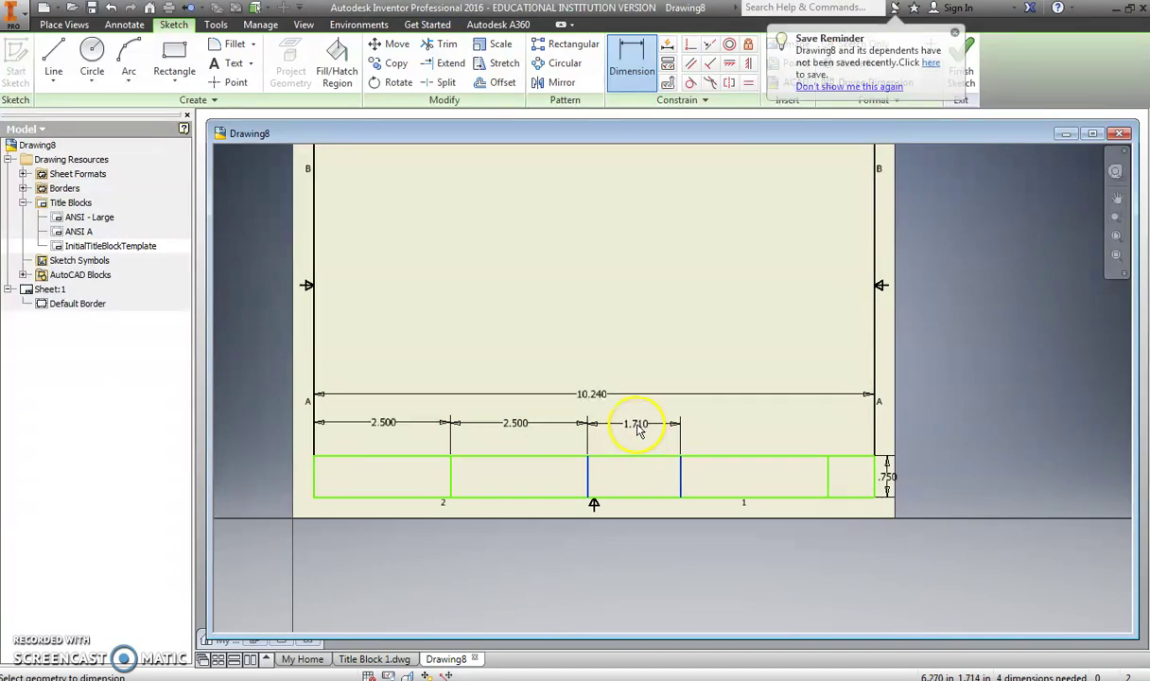
left_click(642, 427)
type("2.5")
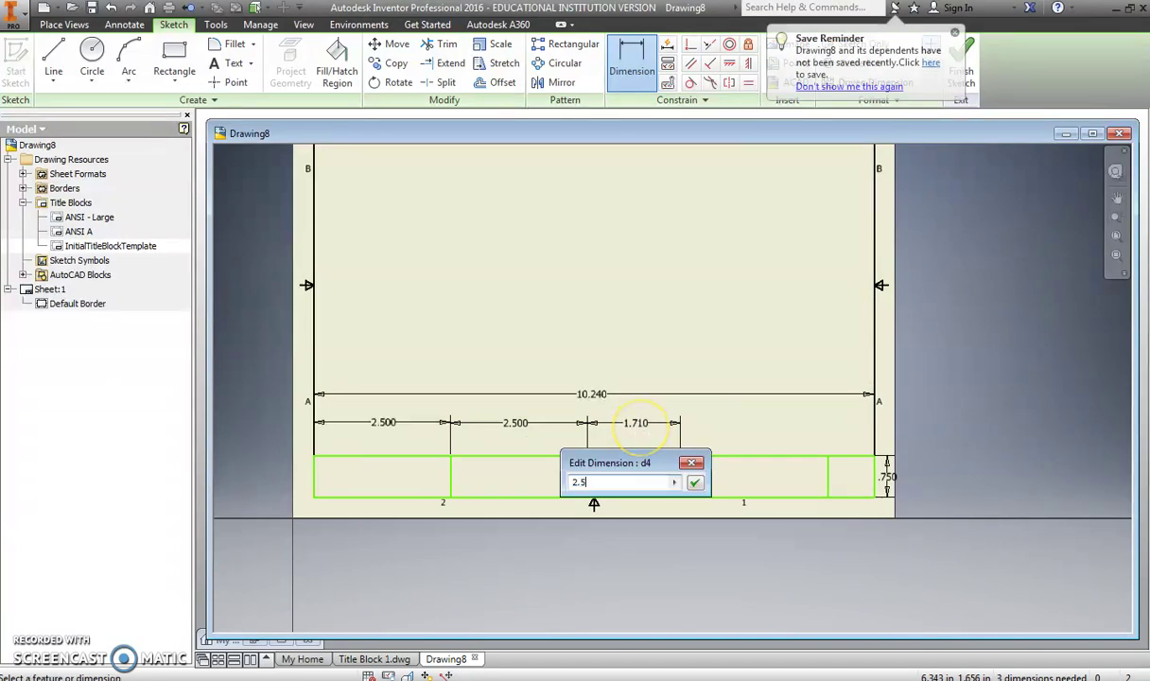
key("Return")
left_click(642, 421)
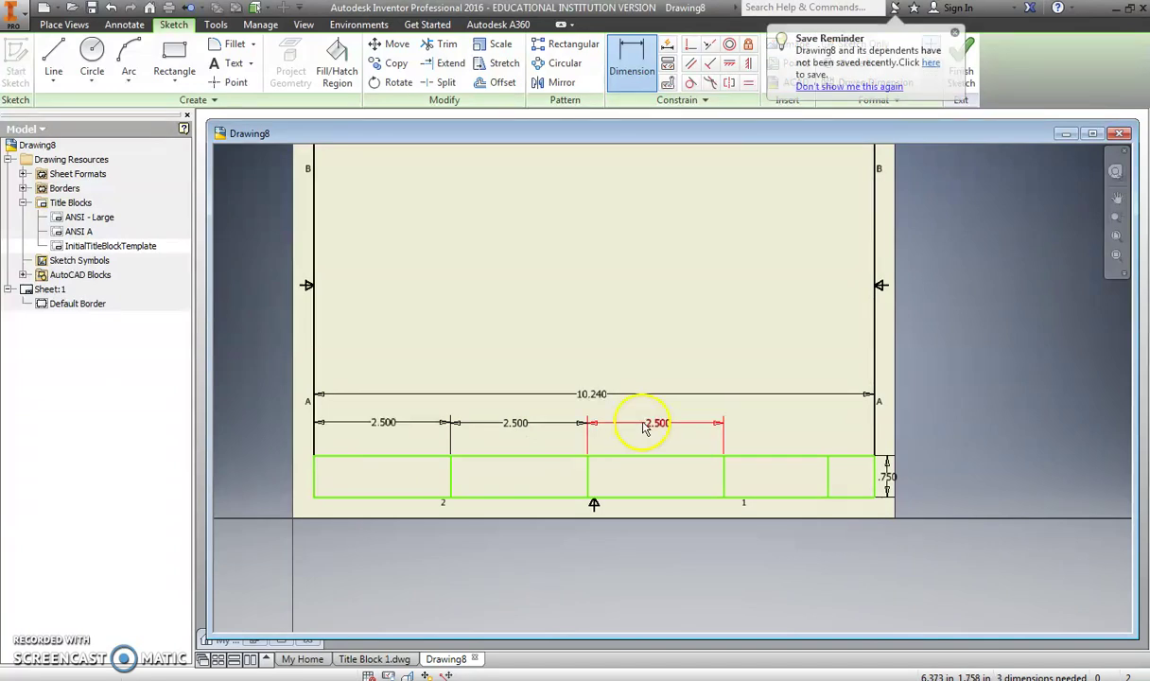
Dimension the distance from the fourth divider line to the title block's right edge and set it to 1 in.
left_click(880, 477)
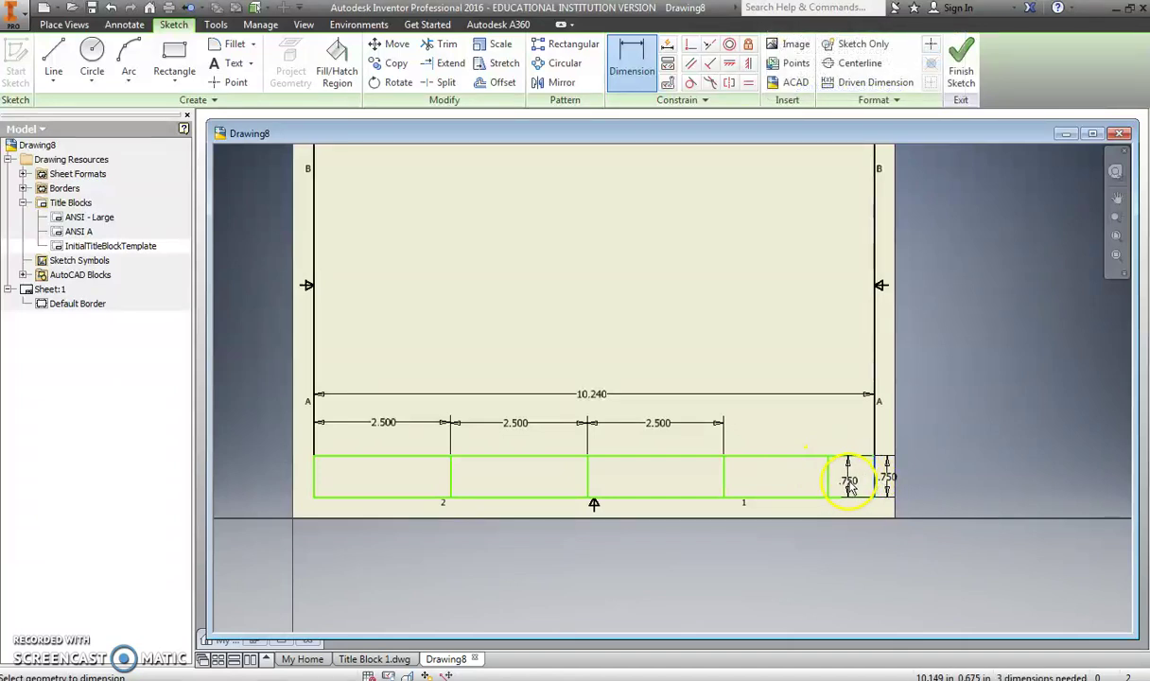
left_click(829, 470)
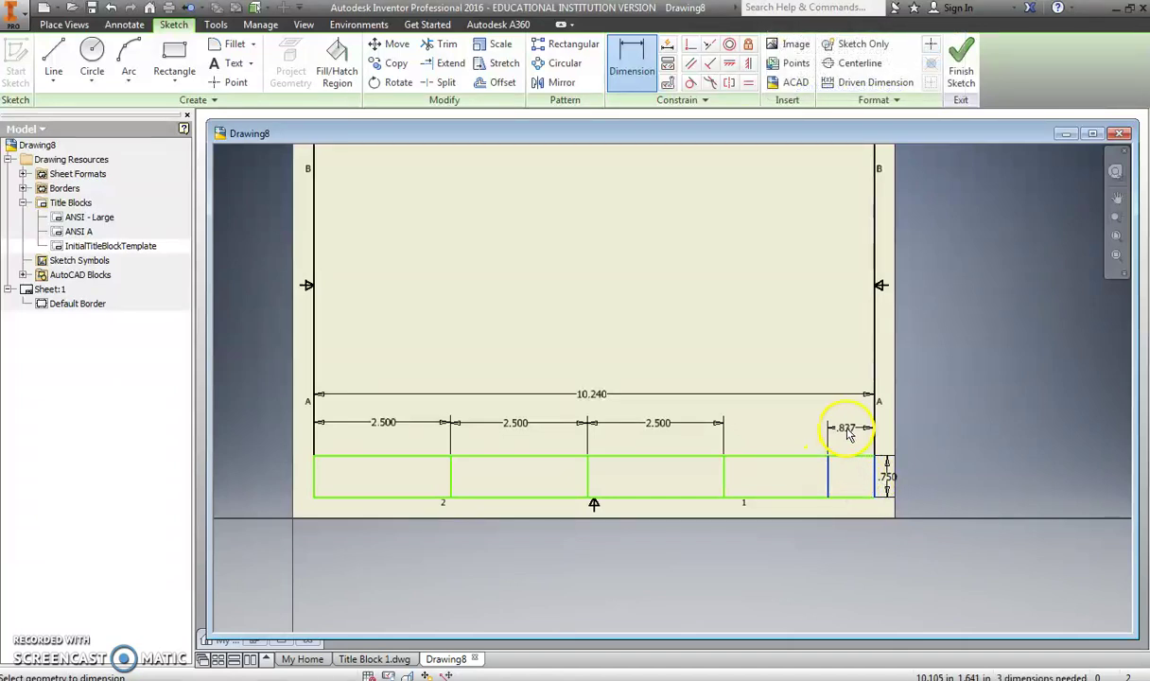
left_click(848, 422)
type("1")
key("Return")
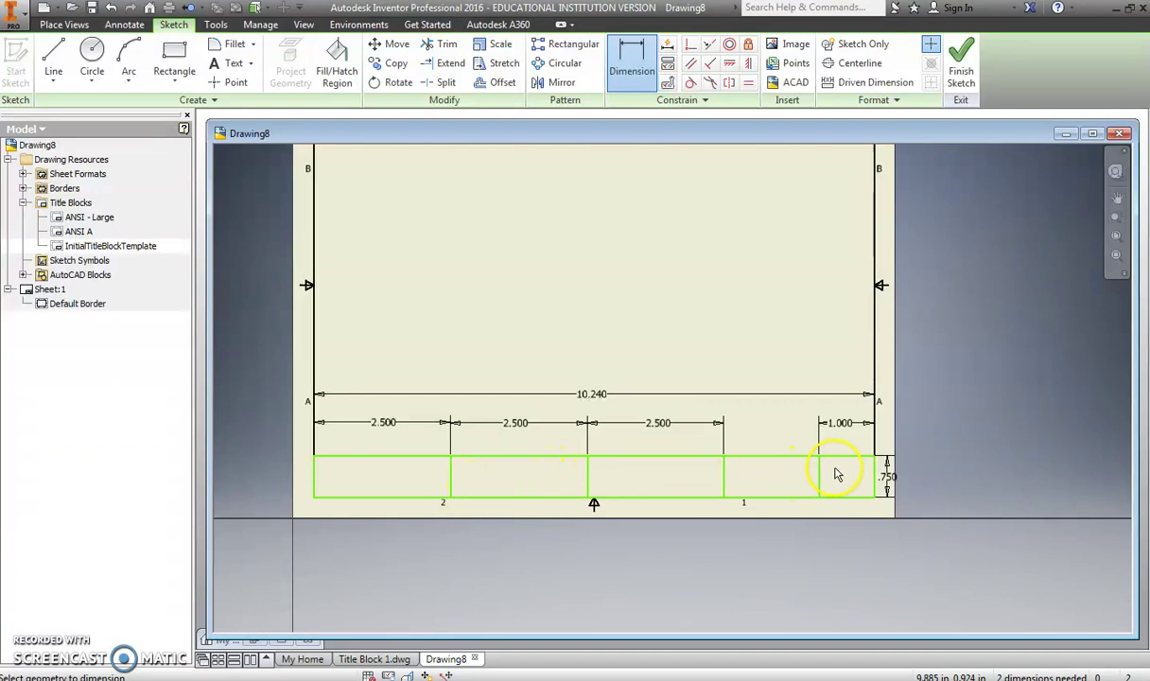
Add the bold two-line text "INDIAN WOODS" / "MIDDLE SCHOOL" in the first cell of the title block.
left_click(229, 66)
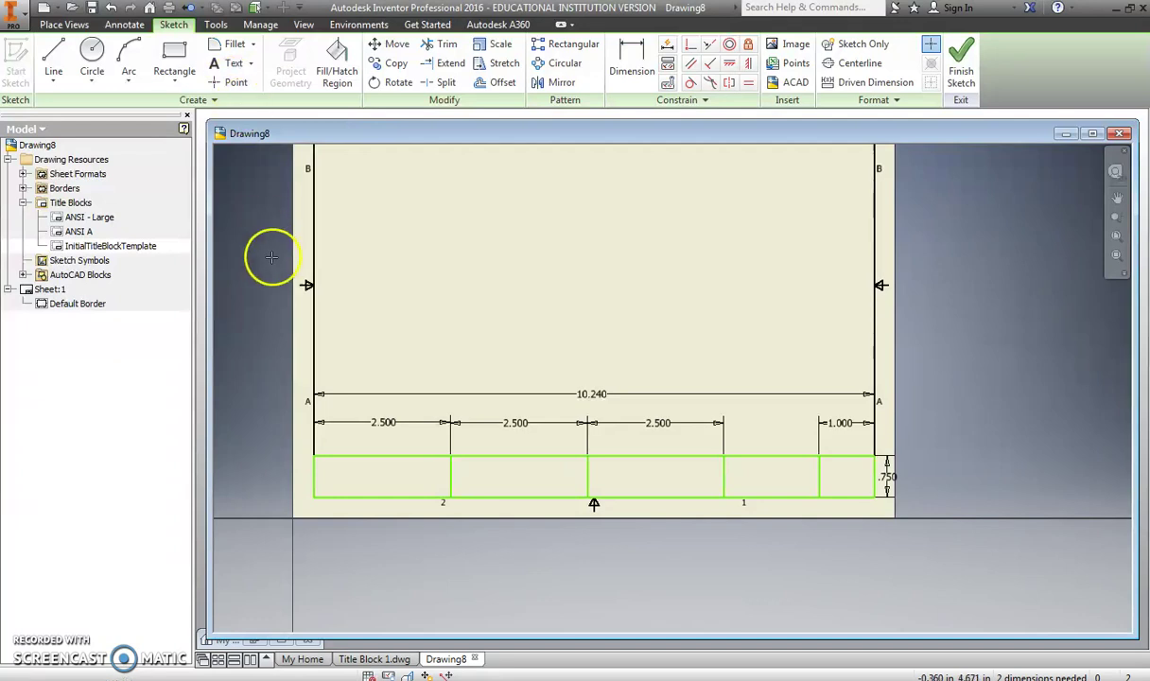
left_click(334, 473)
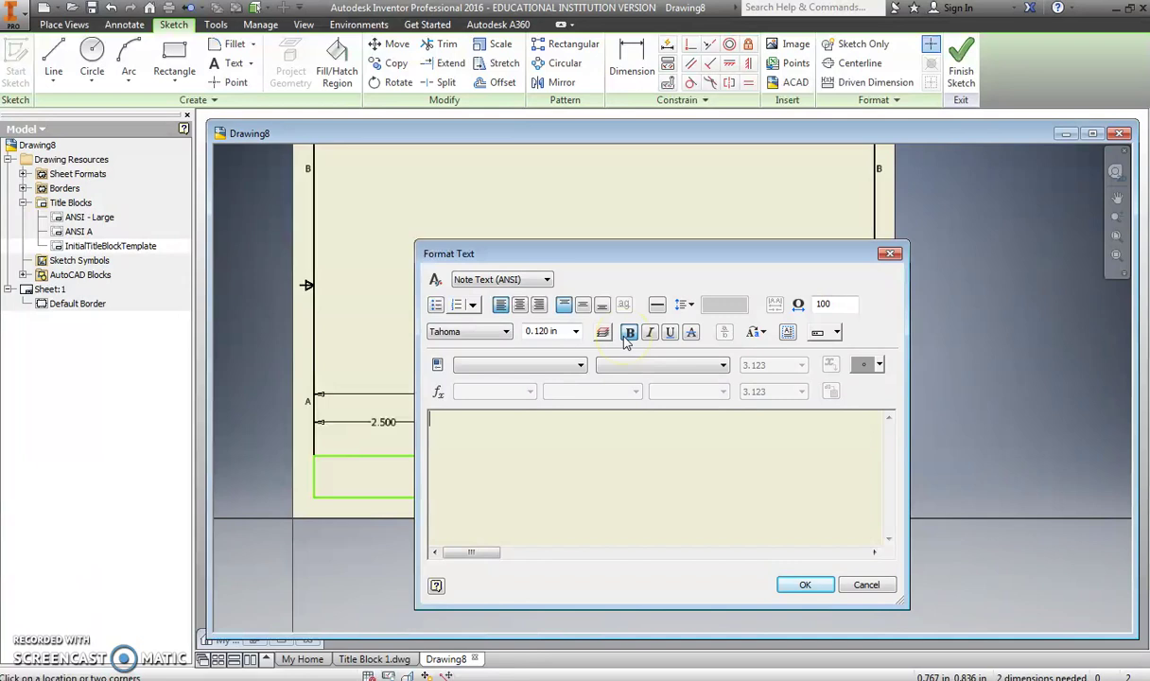
type("INDIAN WOODS")
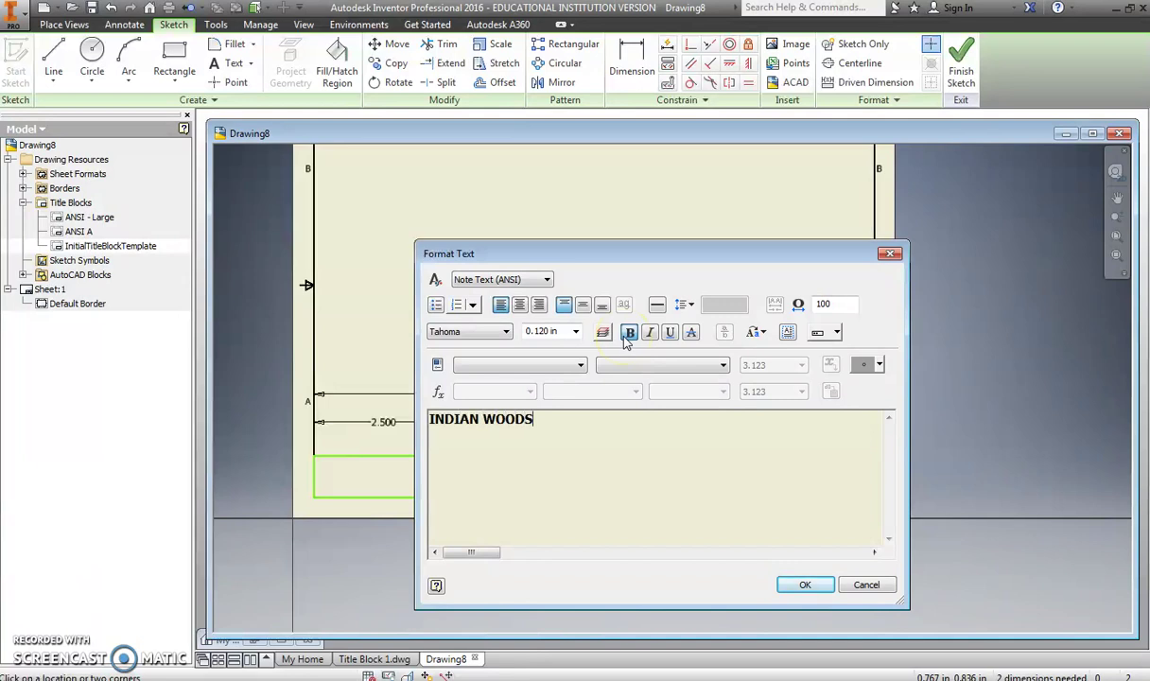
key("Return")
type("MIDDLE SCHOOL")
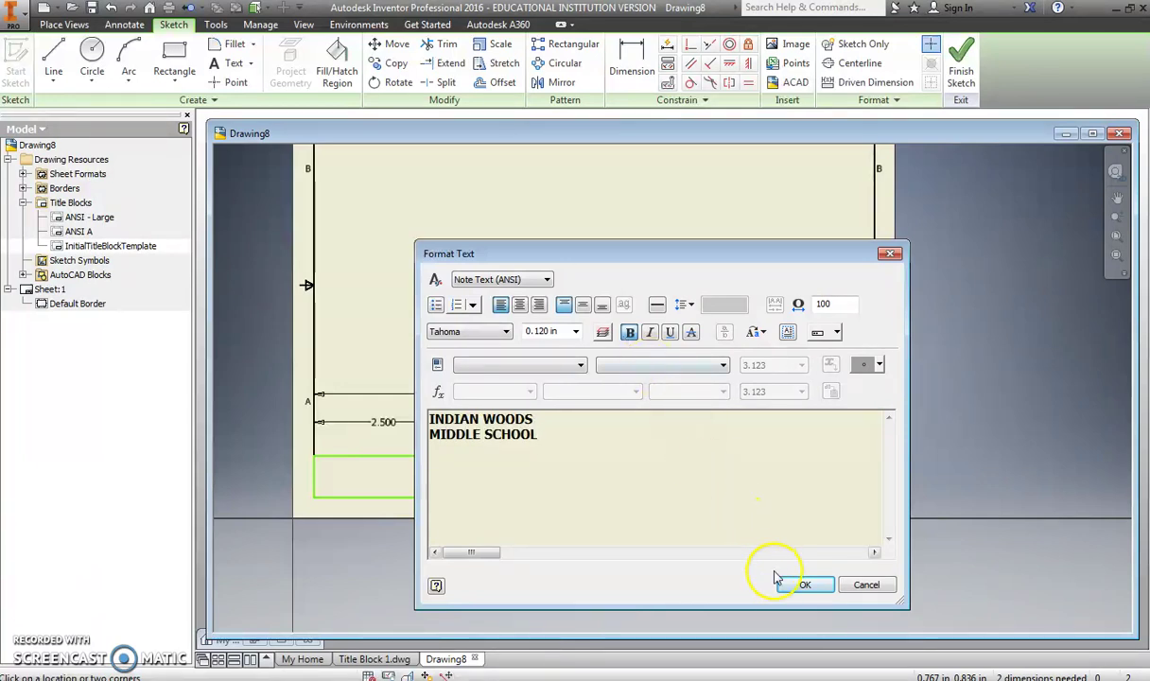
left_click(801, 583)
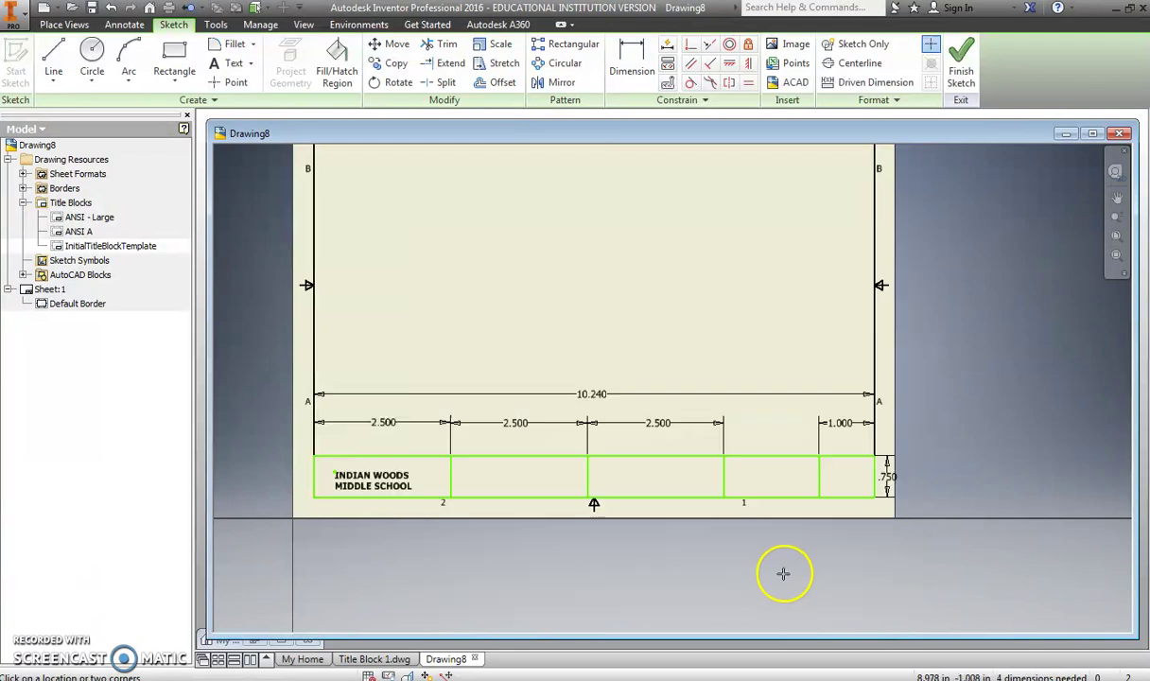
Add the non-bold label "DRAWN BY:" near the upper left of the title block's second cell.
left_click(466, 468)
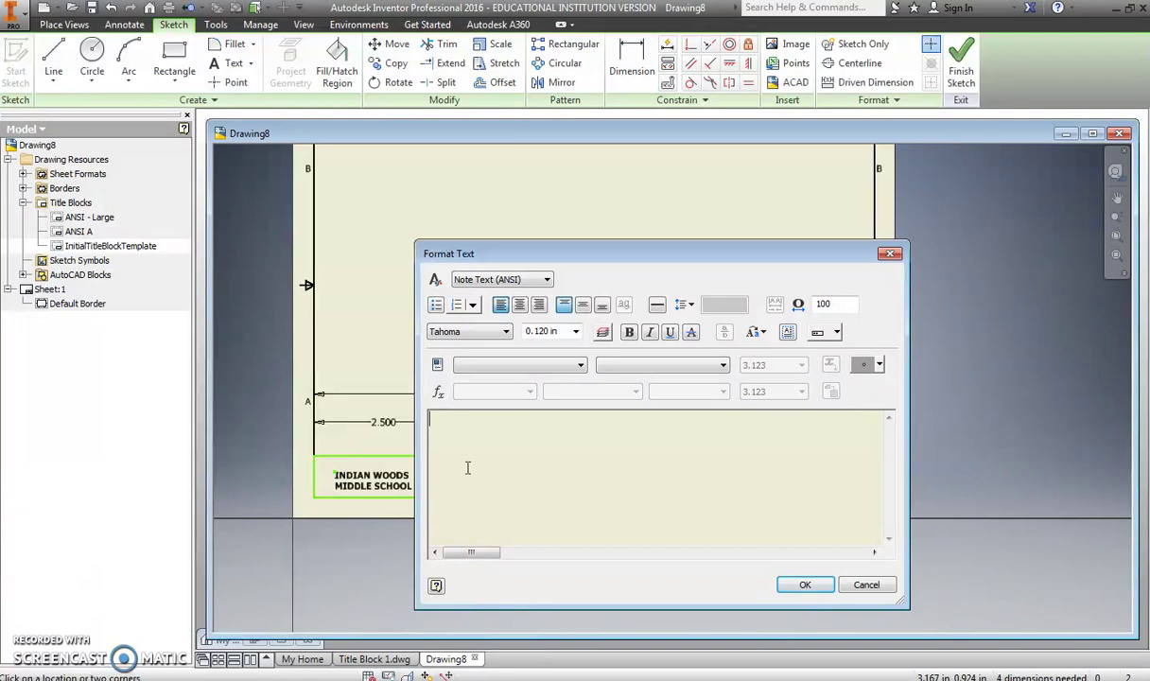
type("DRWAN")
type(" BY")
key("BackSpace")
key("BackSpace")
key("BackSpace")
key("BackSpace")
key("BackSpace")
key("BackSpace")
key("BackSpace")
key("BackSpace")
type("RAWN BY:")
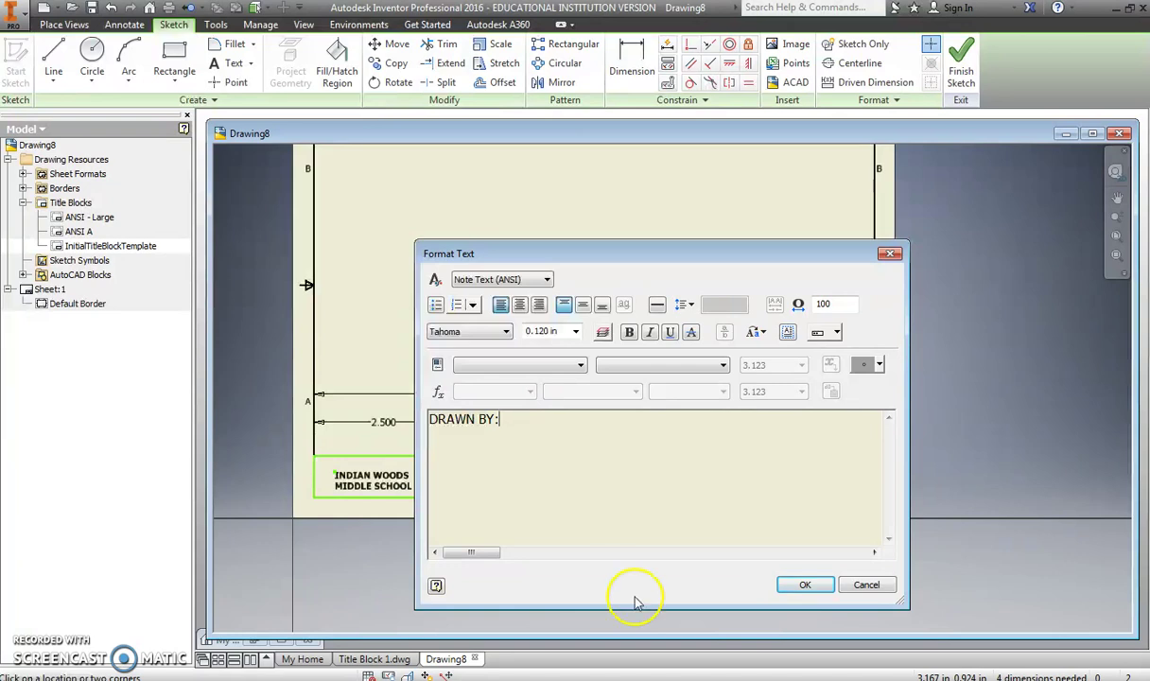
left_click(795, 581)
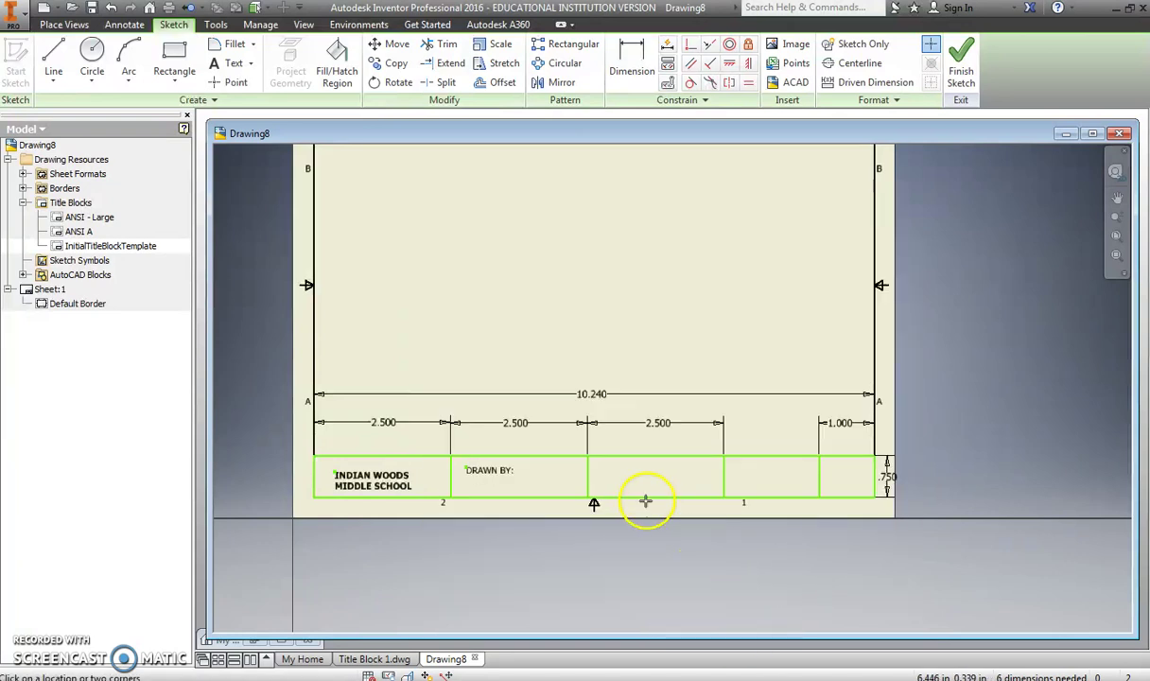
Add the label "TITLE:" near the upper left of the title block's third cell.
left_click(603, 470)
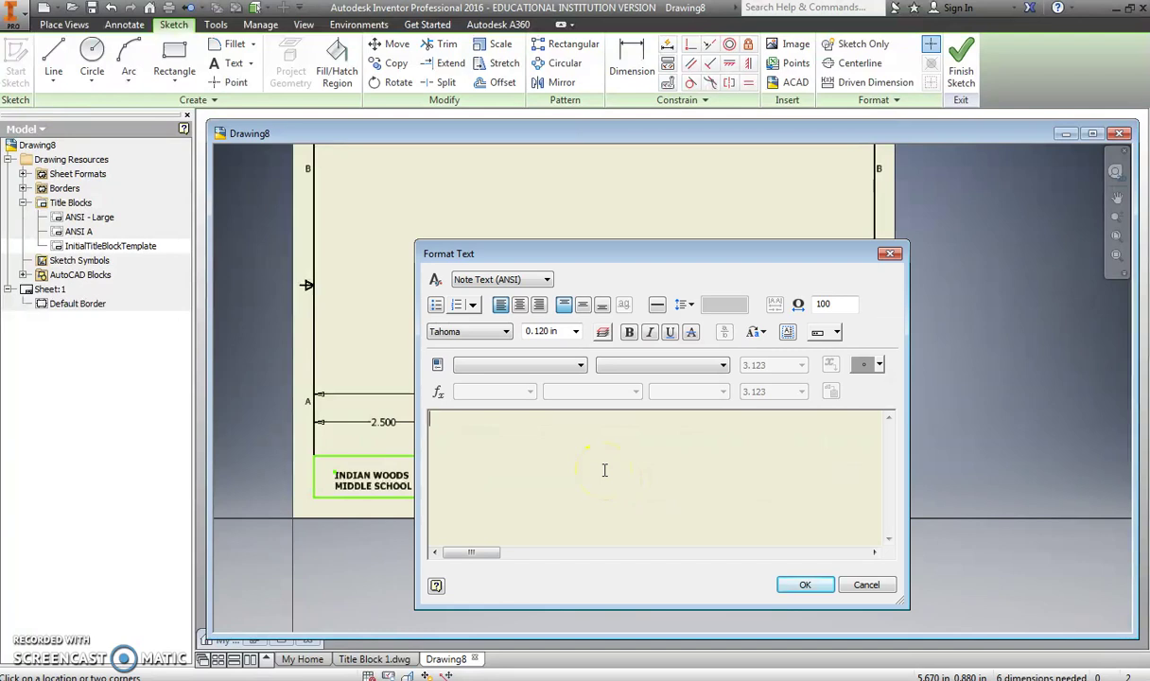
type("TITLE")
left_click(803, 586)
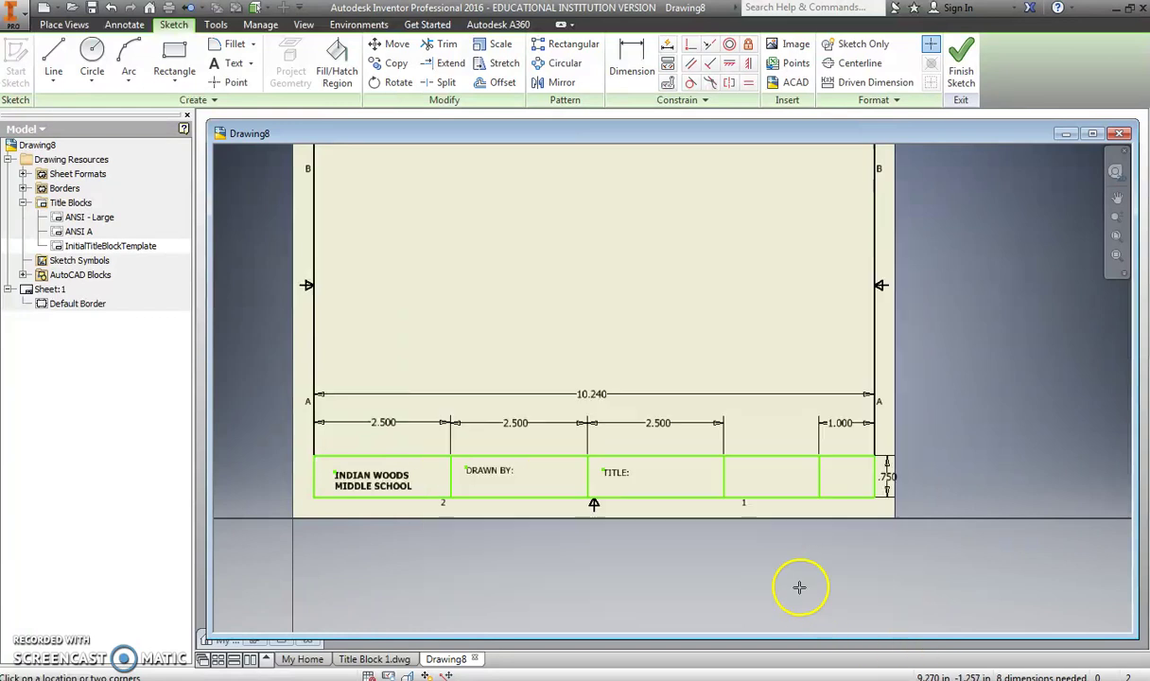
Add a text with "DATE:" and, after a blank line, "HOUR: 5" in the fourth cell of the title block.
left_click(732, 463)
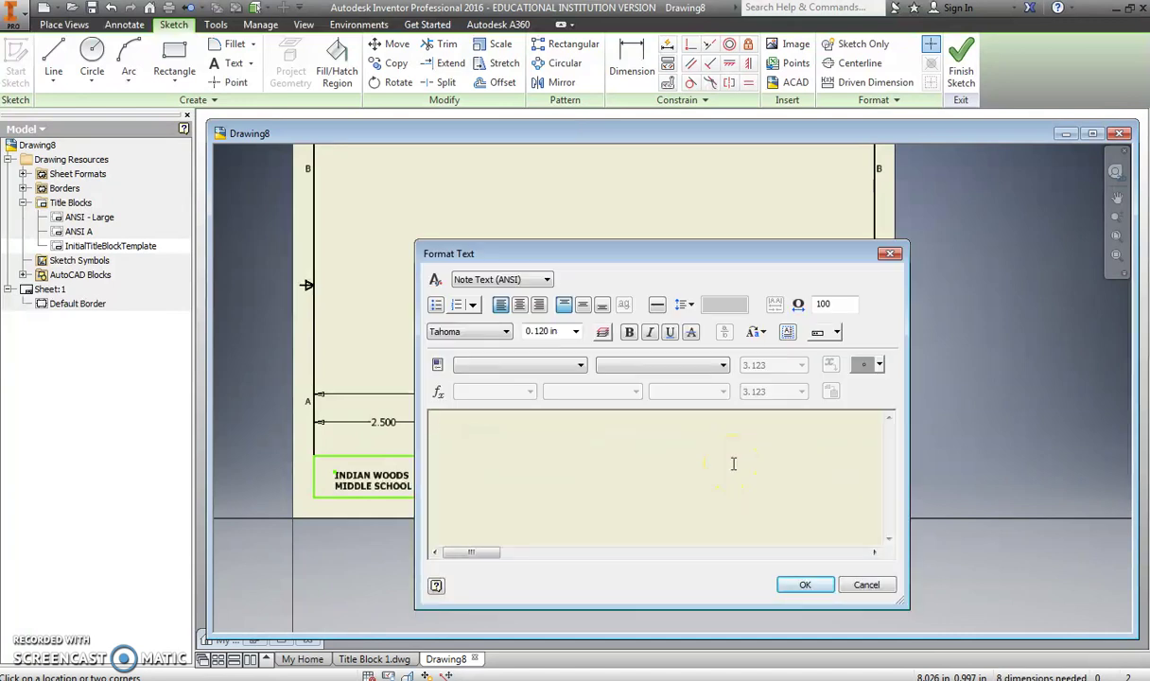
type("DATE")
type(":")
type("HOU")
key("BackSpace")
key("BackSpace")
key("BackSpace")
type("HOUR")
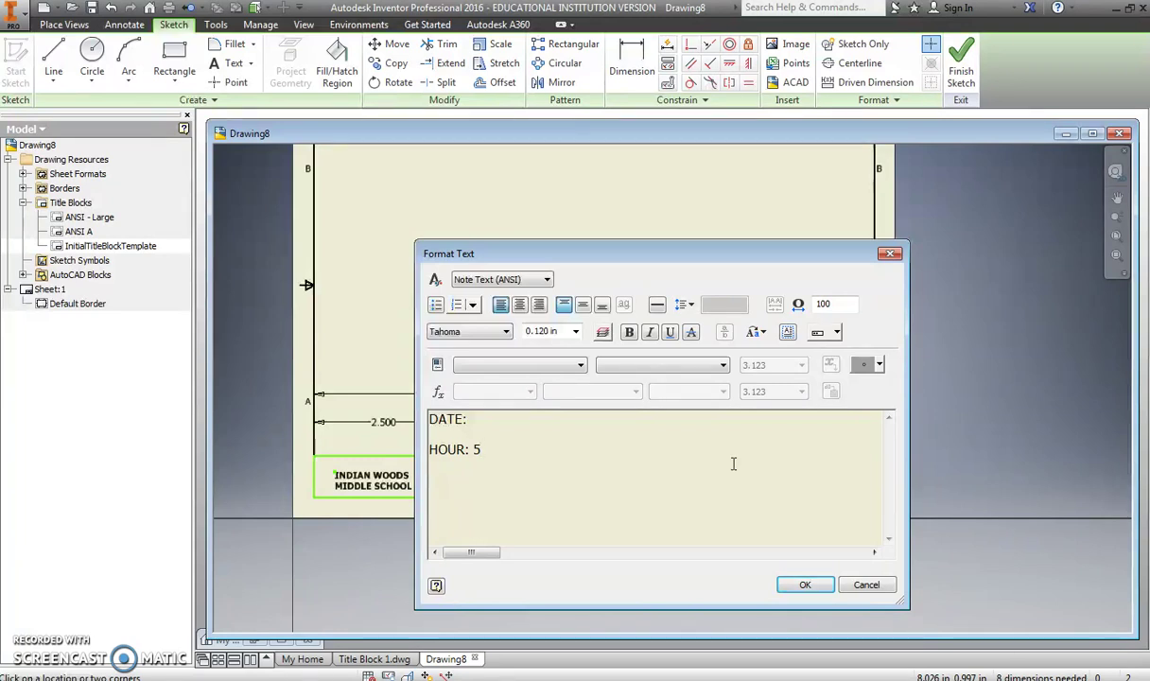
left_click(805, 584)
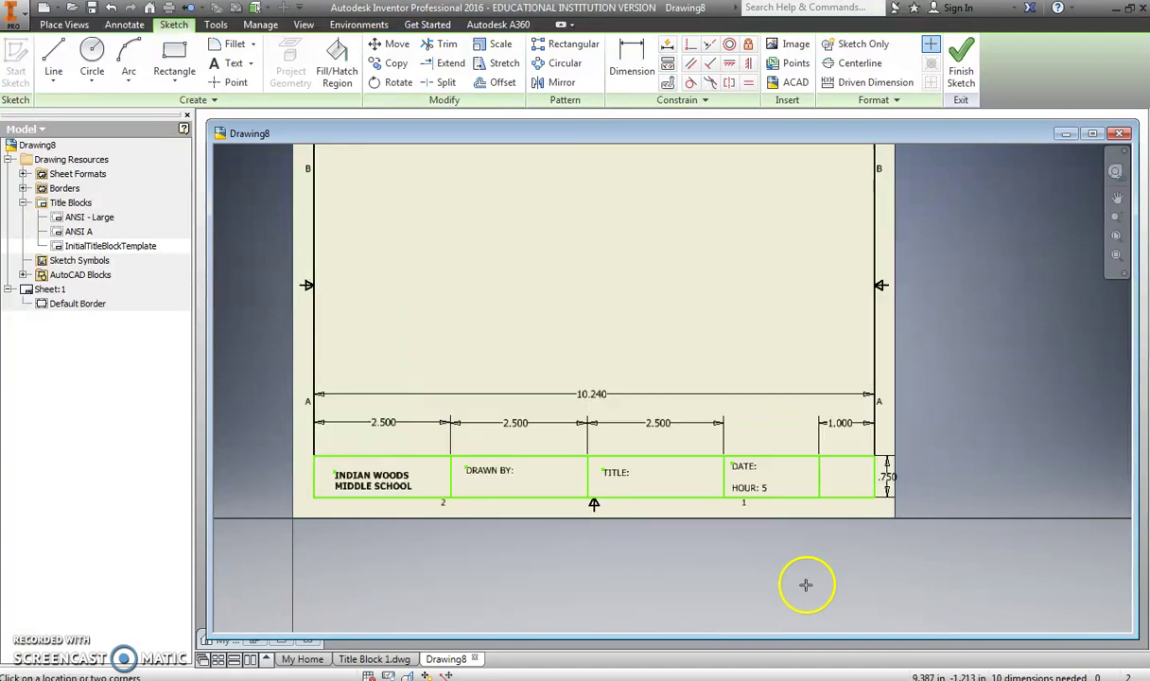
Add the label "SCORE:" near the upper left of the title block's last cell.
left_click(826, 466)
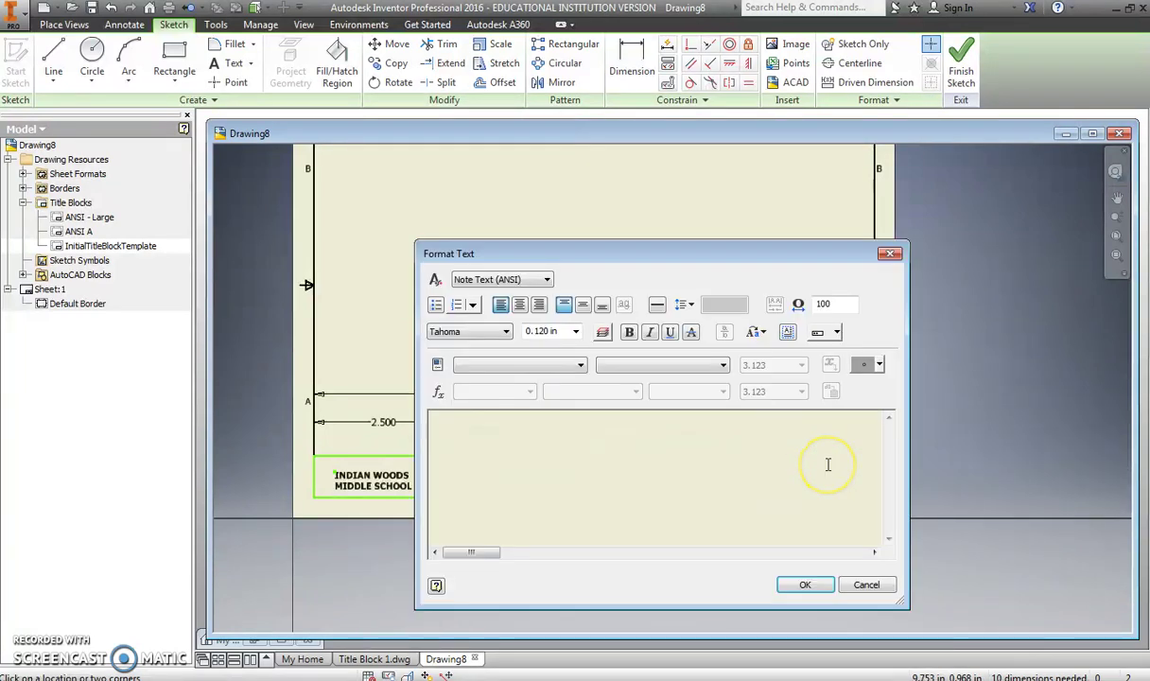
type("SCORE:")
left_click(805, 585)
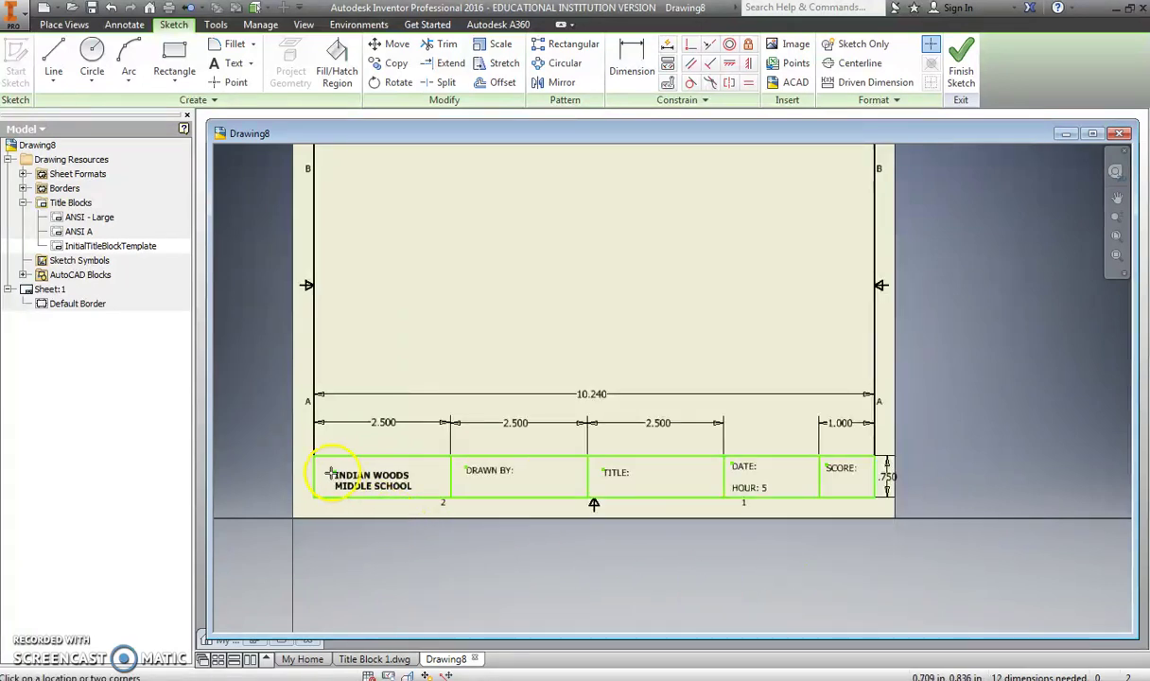
key("Escape")
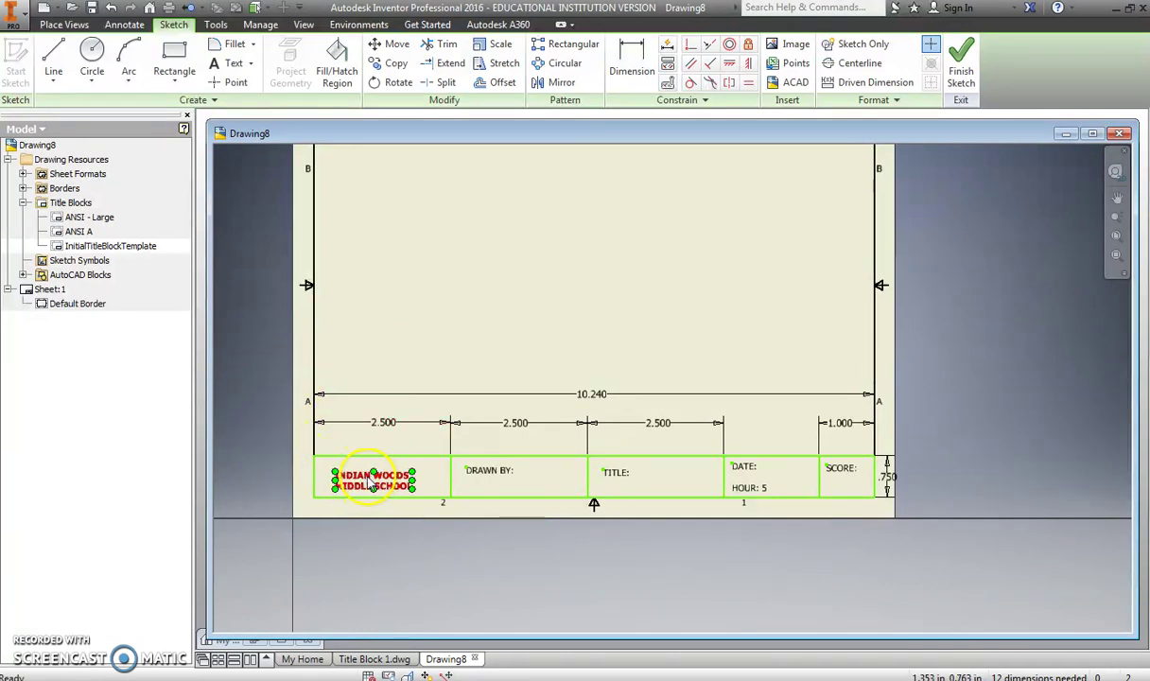
Shift the school name slightly up and left, and move the DRAWN BY, TITLE, DATE/HOUR and SCORE labels closer to their cells' upper-left corners.
scroll(374, 485, "up", 3)
left_click_drag(369, 485, 363, 474)
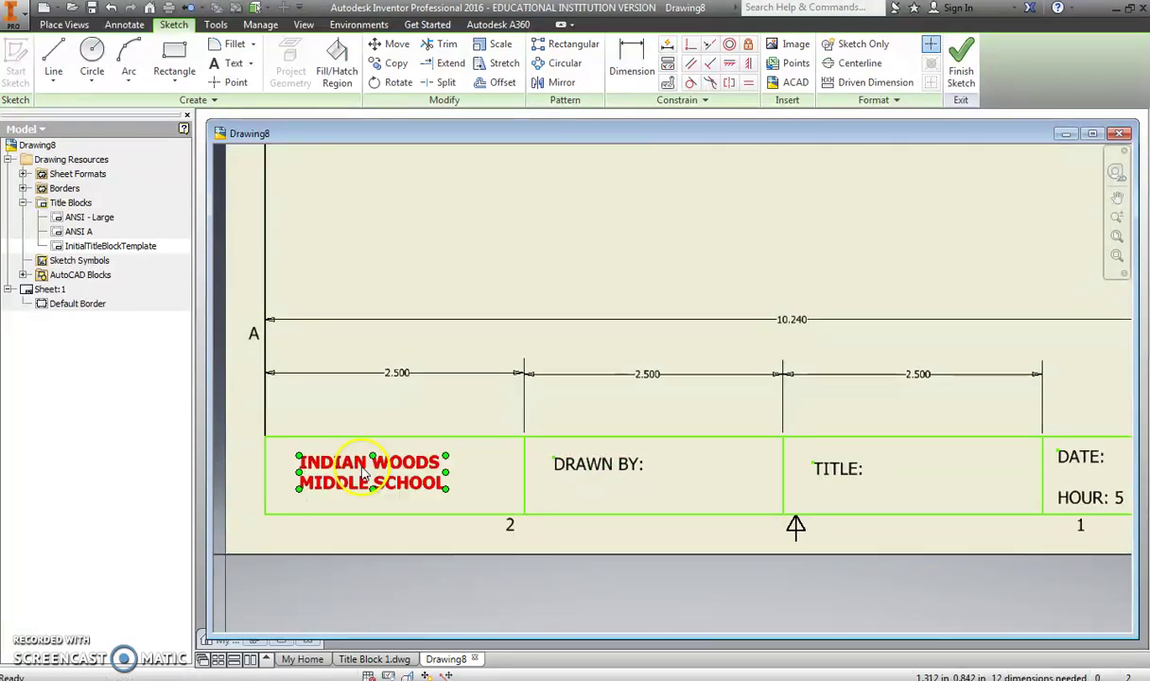
left_click_drag(579, 464, 561, 451)
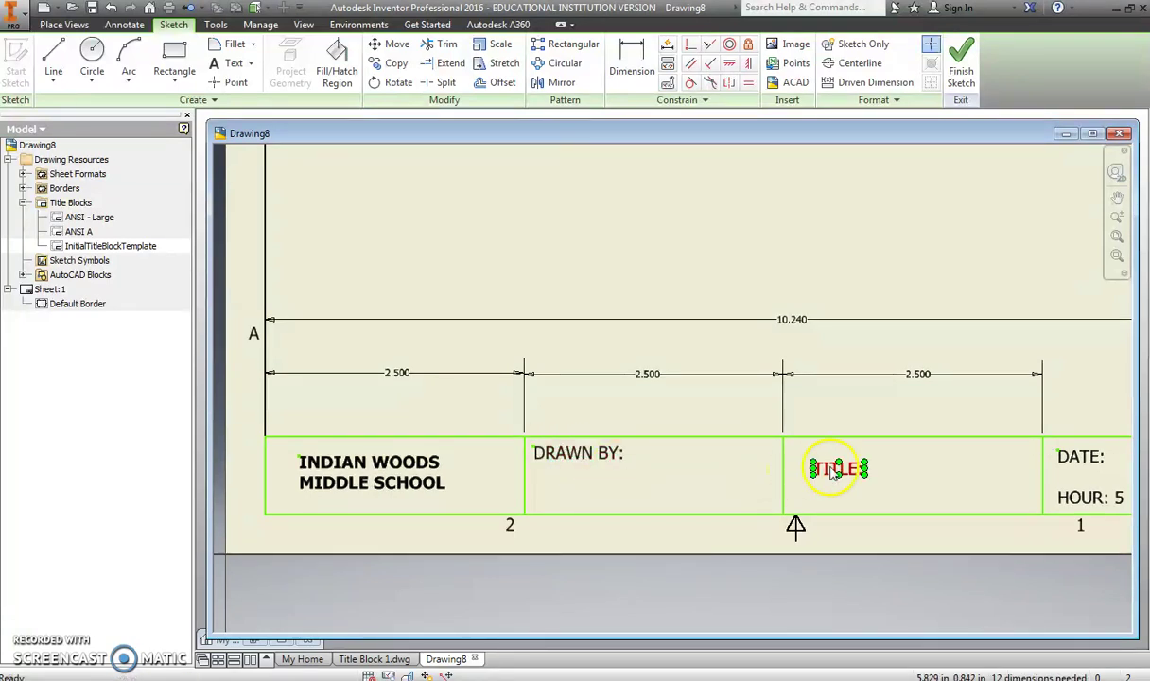
left_click_drag(833, 470, 810, 443)
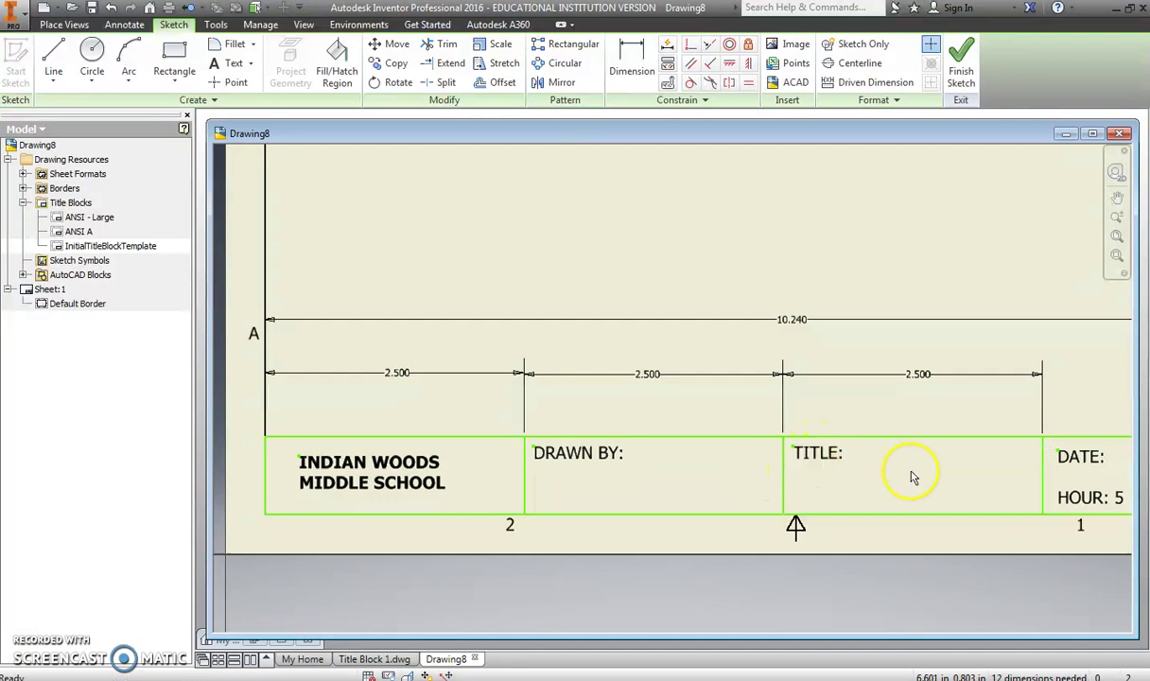
mouse_move(937, 470)
middle_mouse_down()
mouse_move(850, 456)
mouse_move(666, 473)
middle_mouse_up()
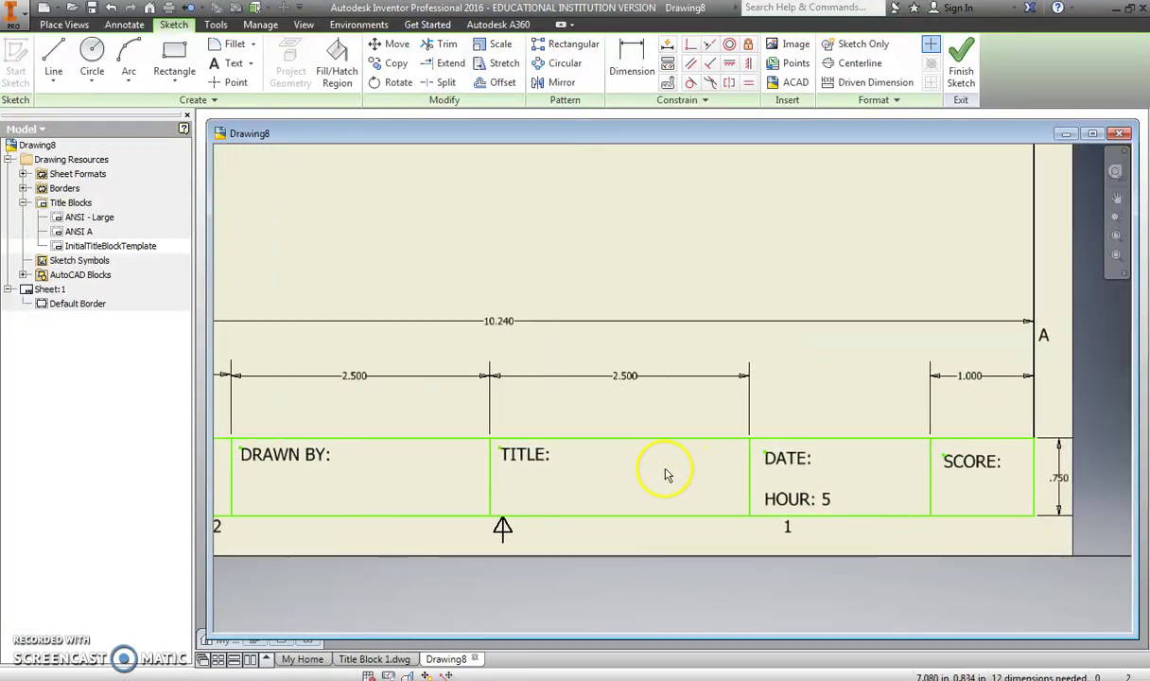
left_click_drag(786, 461, 758, 447)
mouse_move(956, 464)
left_mouse_down()
mouse_move(937, 444)
mouse_move(940, 454)
left_mouse_up()
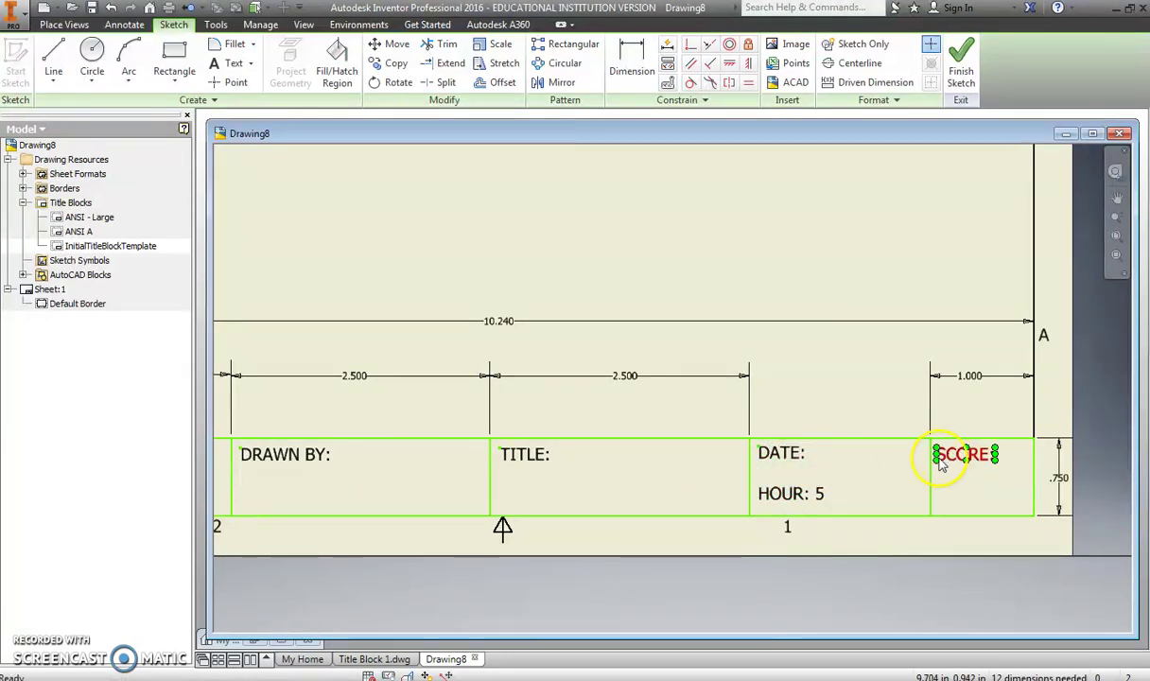
Finish the sketch and save the title block under the teacher's name followed by "Title Block".
scroll(809, 478, "down", 2)
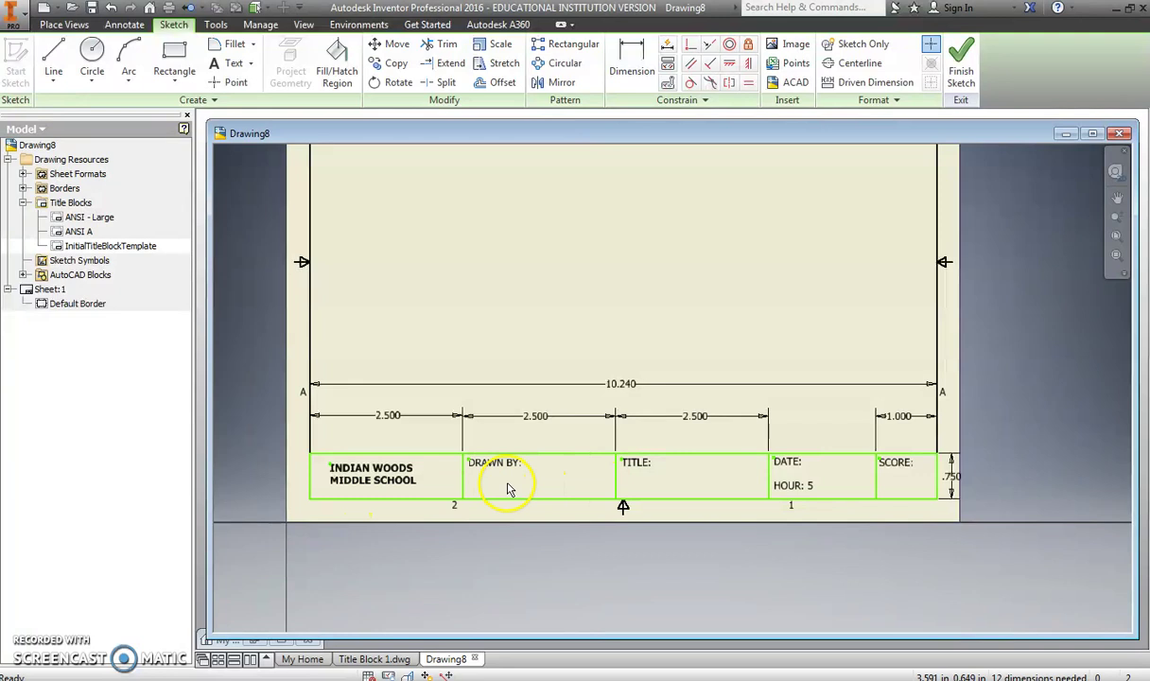
left_click(962, 63)
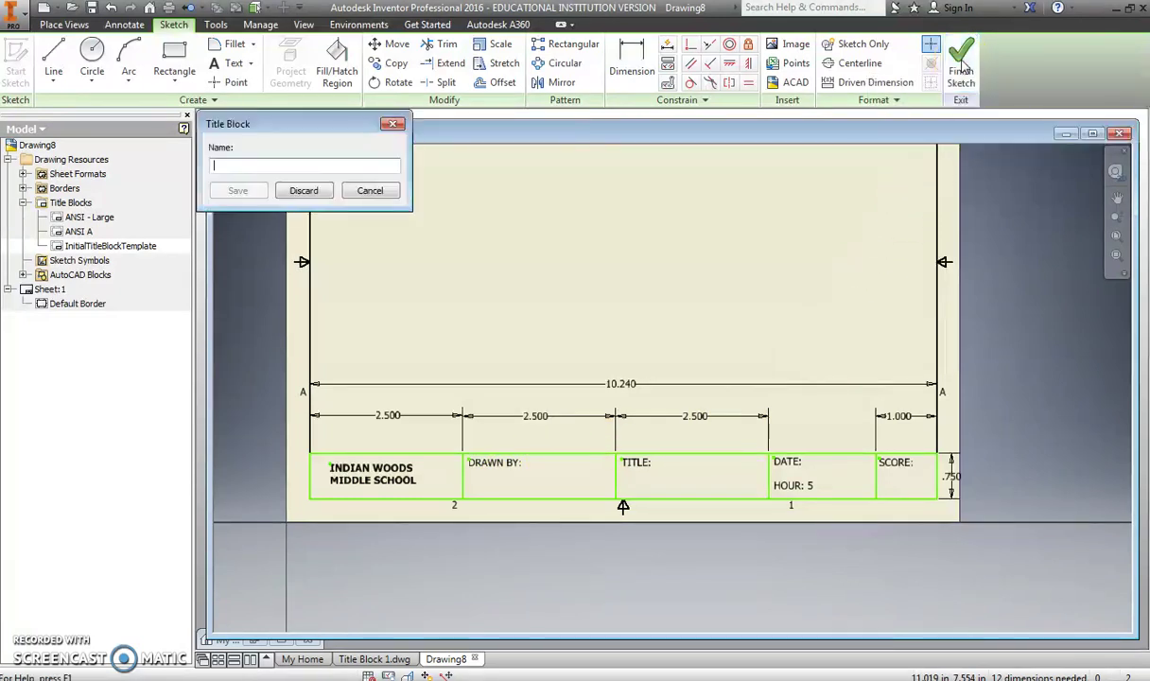
left_click(247, 165)
type("m")
key("BackSpace")
type("Mr. jenkinson")
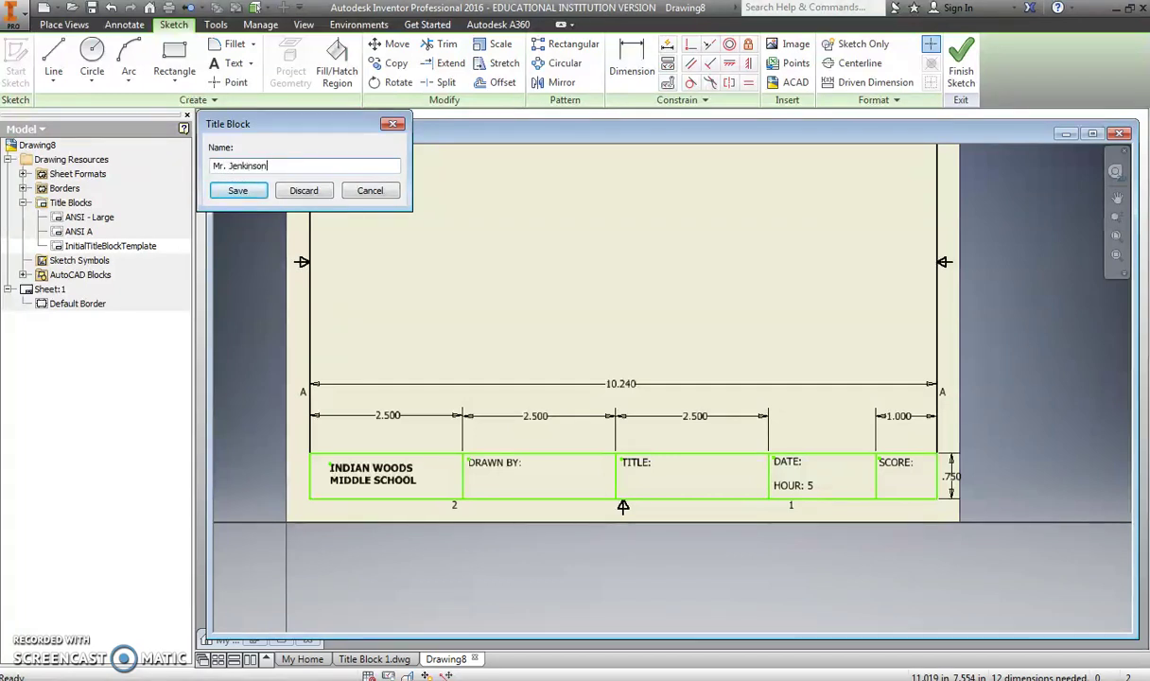
type(" T")
left_click(237, 190)
left_click(282, 275)
left_click(375, 481)
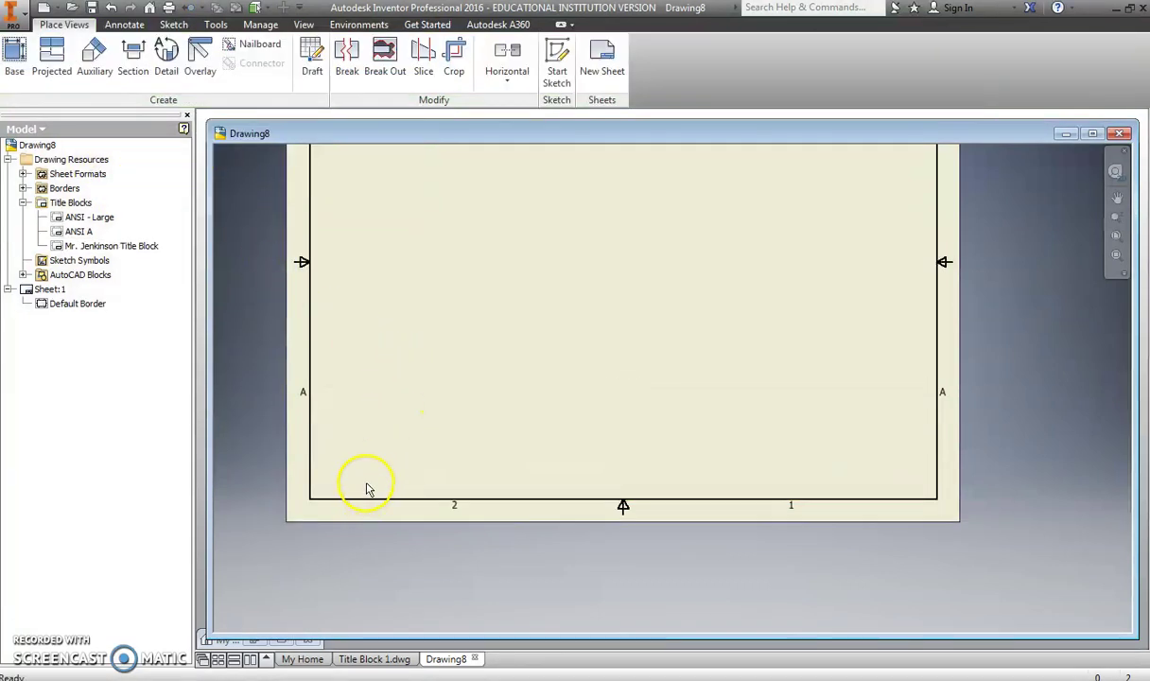
Insert the newly saved custom title block from the drawing resources onto the sheet.
right_click(57, 249)
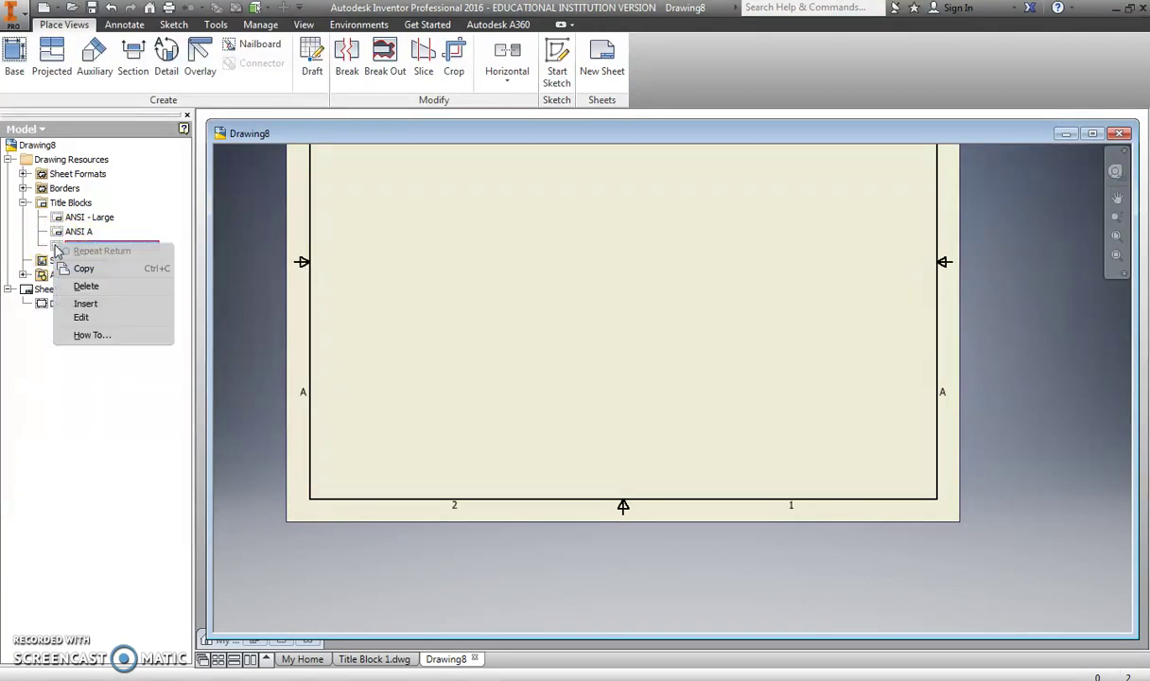
left_click(76, 302)
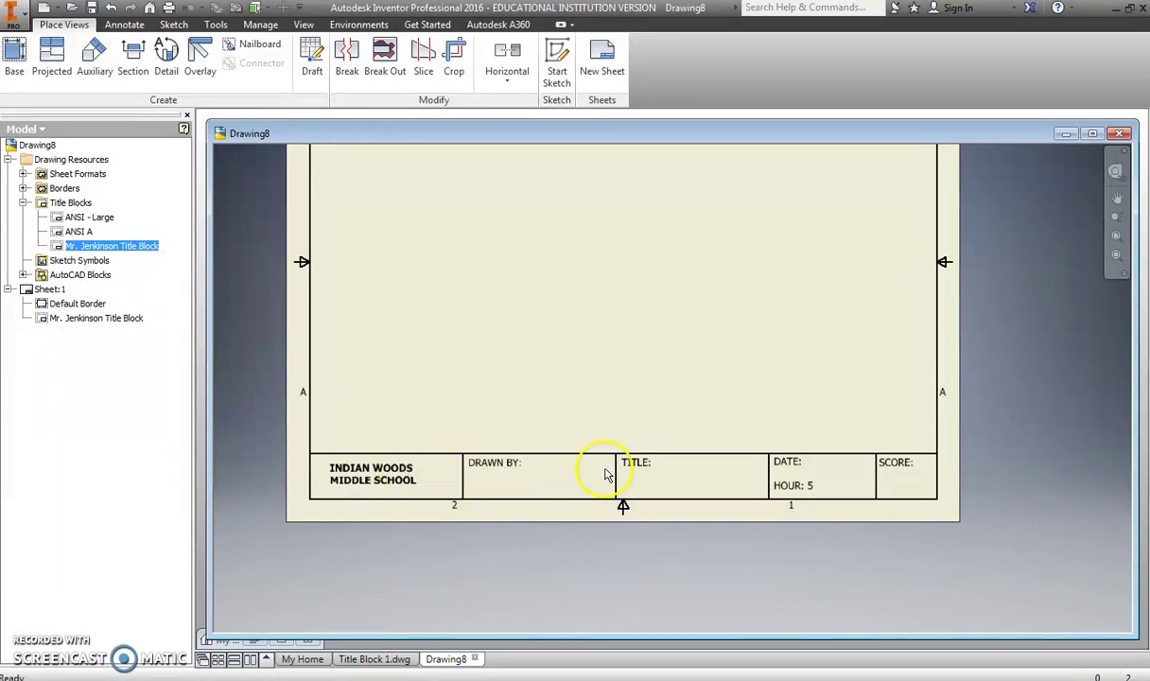
scroll(609, 471, "down", 3)
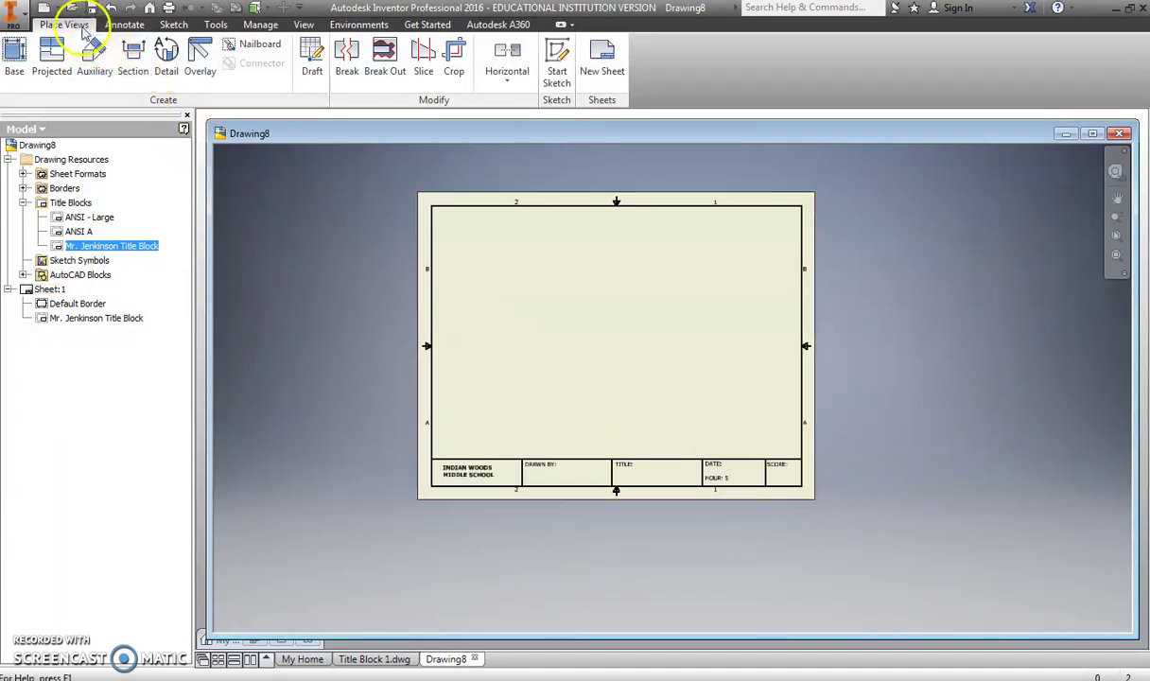
Save the drawing as a DWG file in the DM folder, named with the teacher's name followed by "Title Block".
left_click(12, 13)
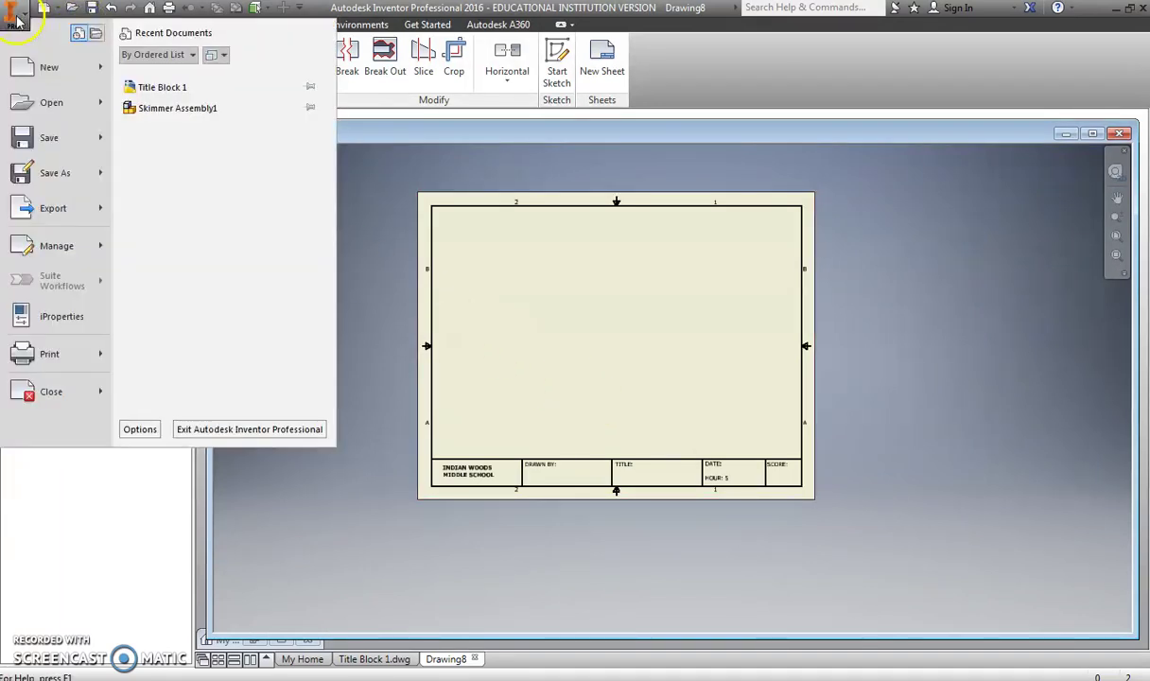
left_click(53, 176)
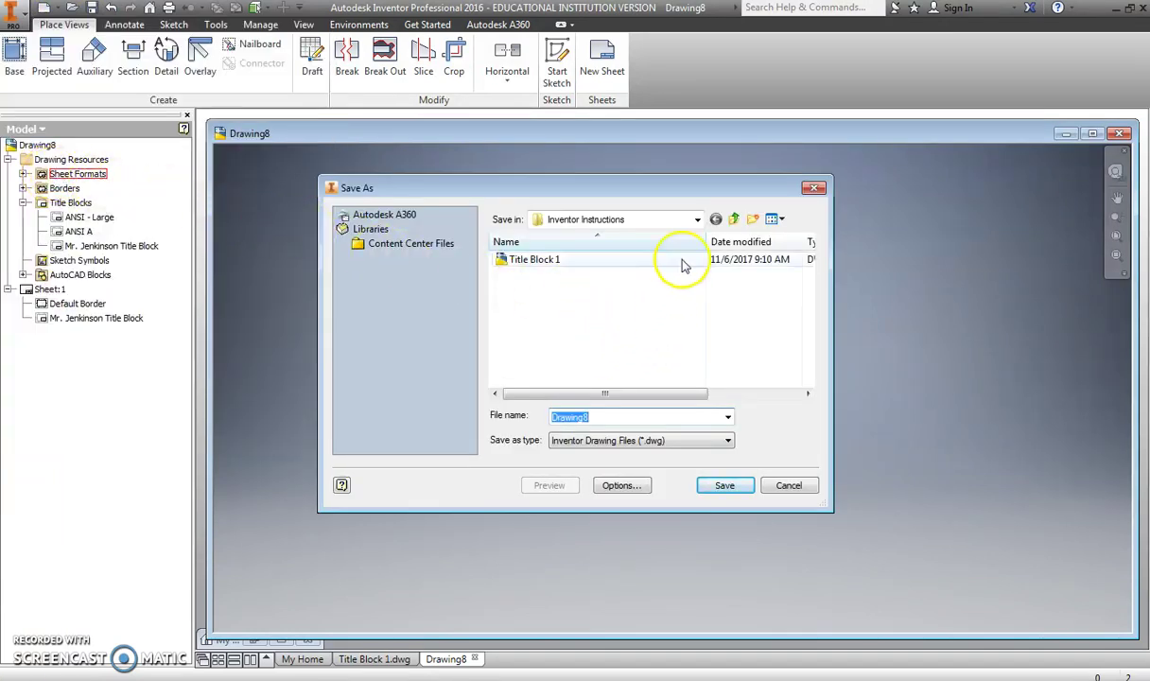
left_click(698, 219)
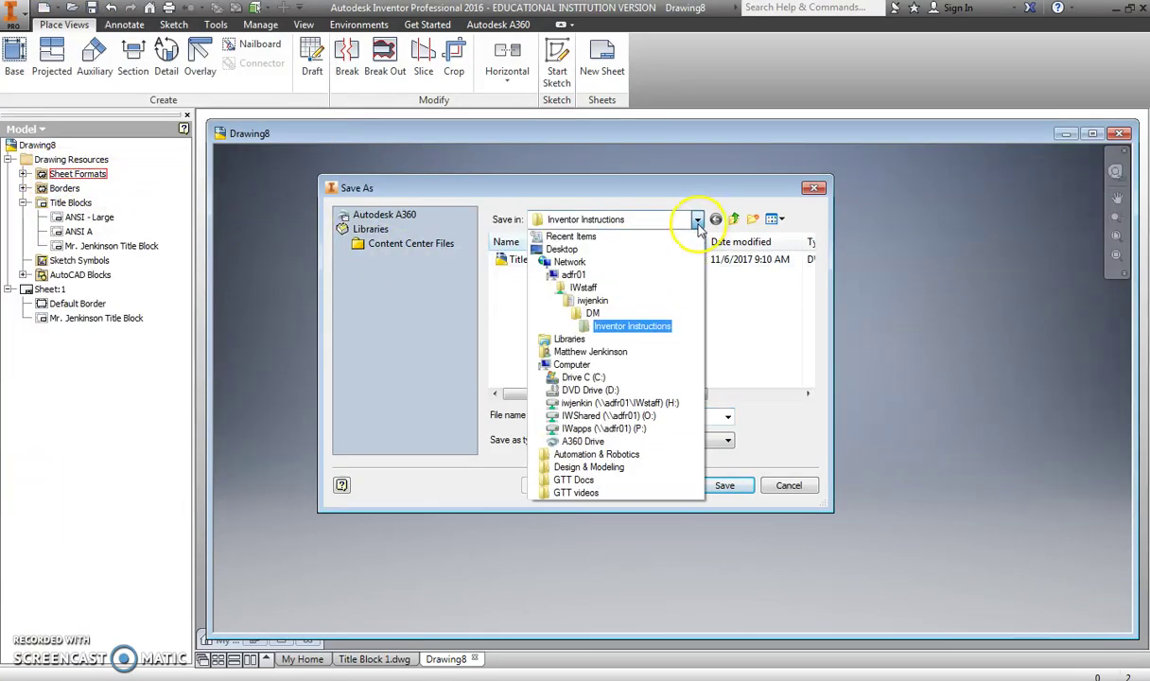
left_click(592, 312)
double_click(572, 418)
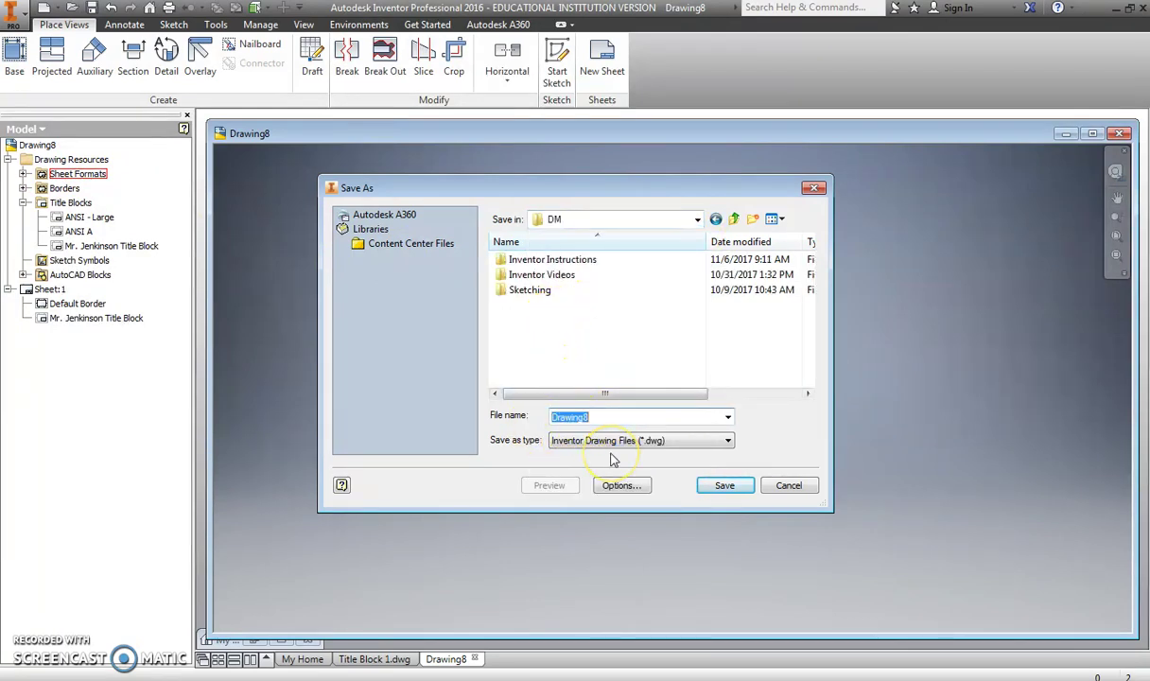
type("Mr. Jenkinson Title Block")
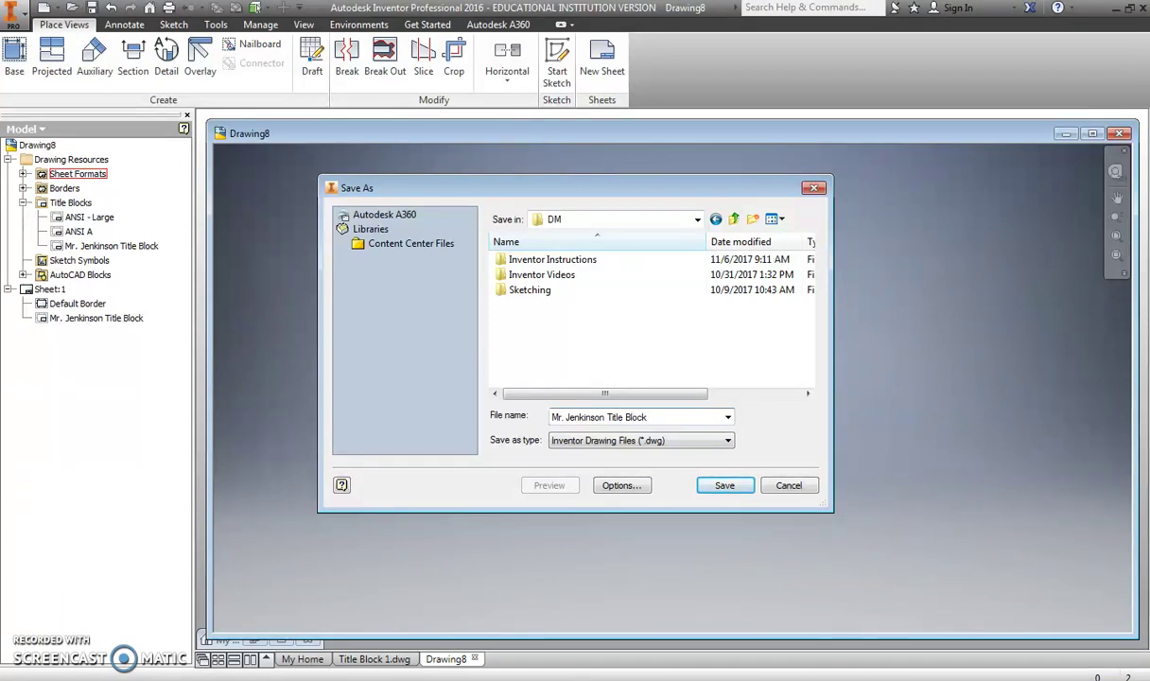
left_click(716, 488)
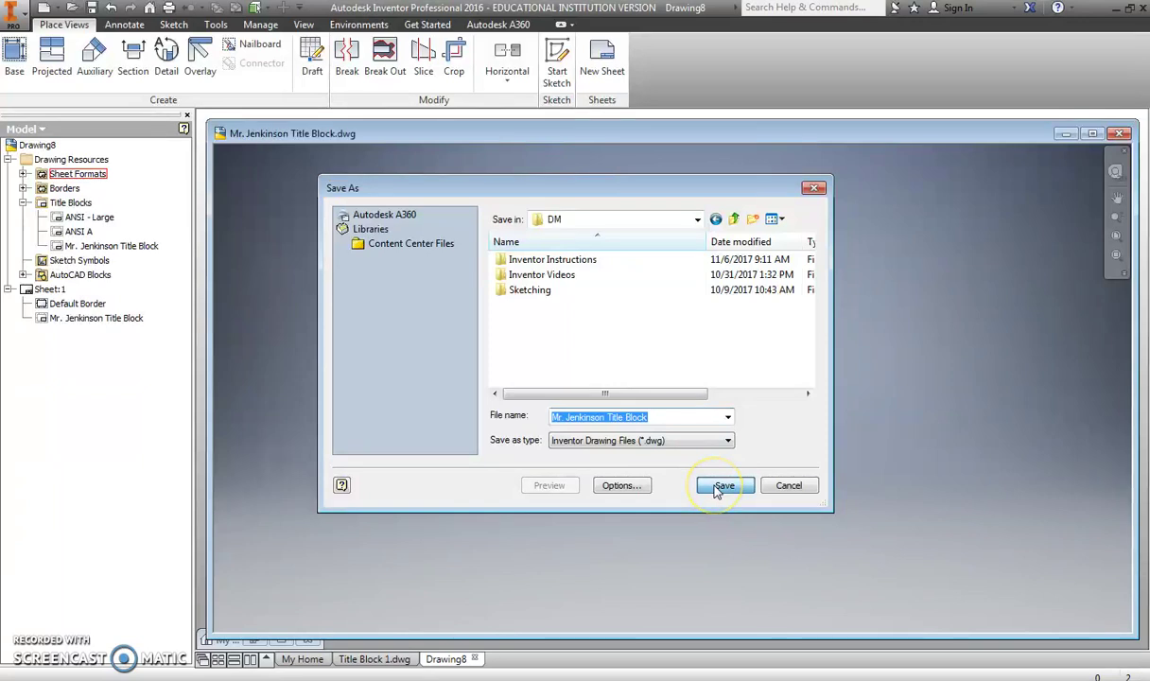